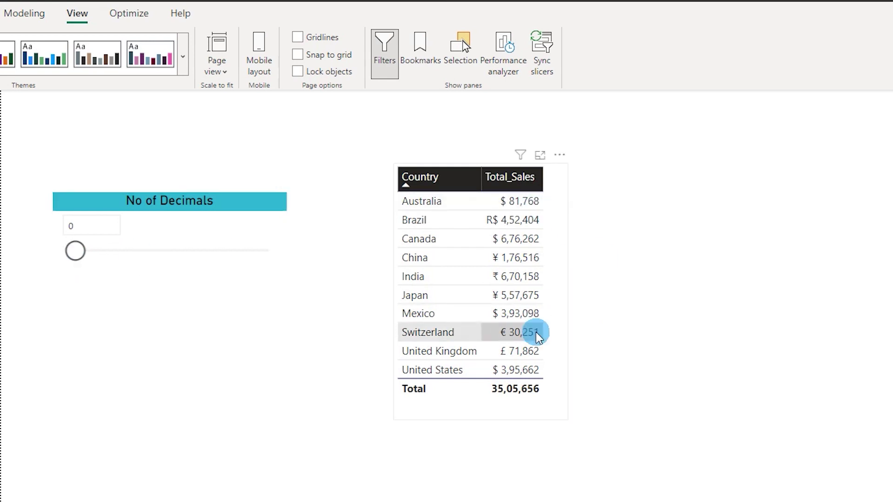
# Step: Demo the finished Decimal slicer by setting the decimals to 1 and then 2
pyautogui.moveTo(82, 258); pyautogui.dragTo(149, 255)
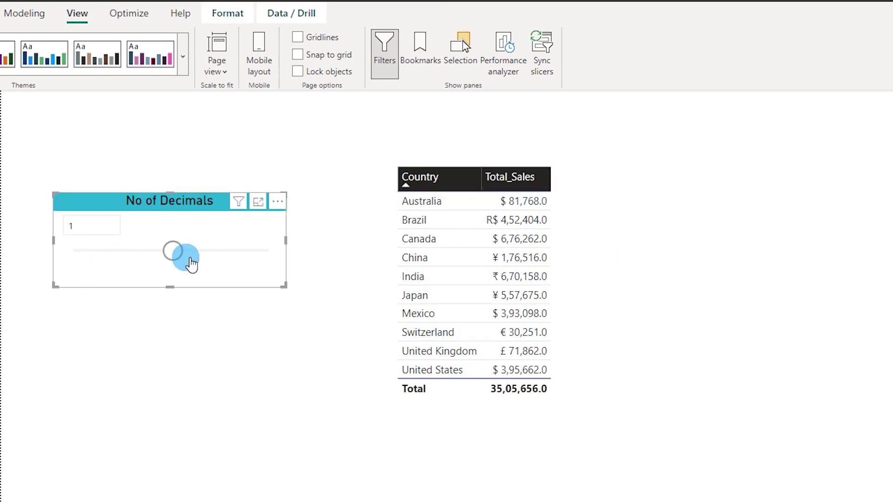
pyautogui.click(243, 261)
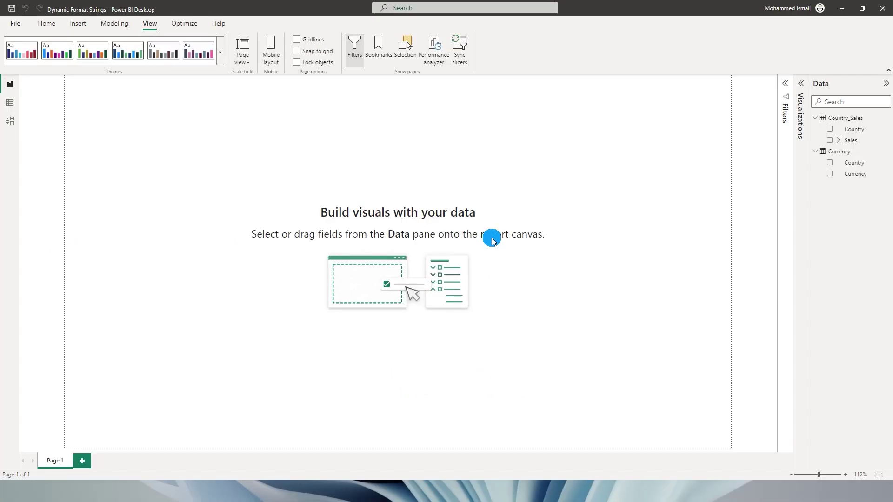
# Step: Inspect the Country_Sales table's Country and Sales columns in Table view
pyautogui.click(10, 102)
pyautogui.click(842, 119)
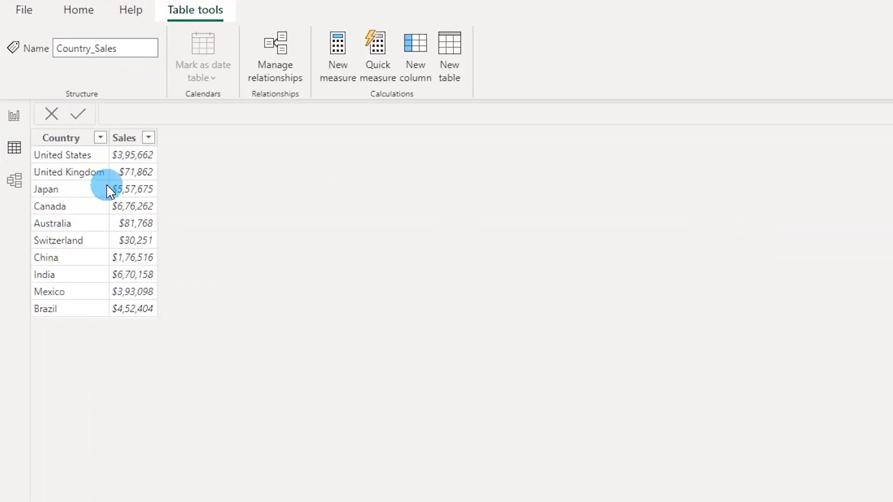
pyautogui.click(65, 139)
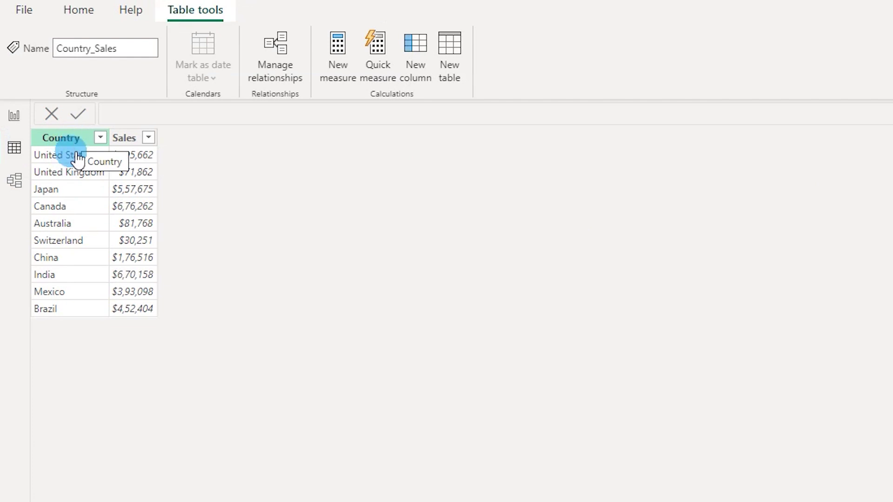
pyautogui.click(139, 137)
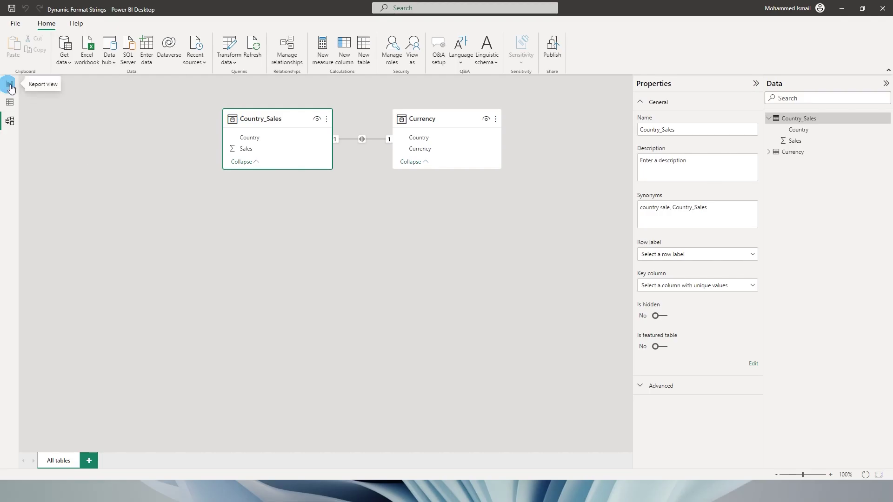
# Step: Build a table visual of Country and Sales and drag it to the page centre
pyautogui.click(10, 85)
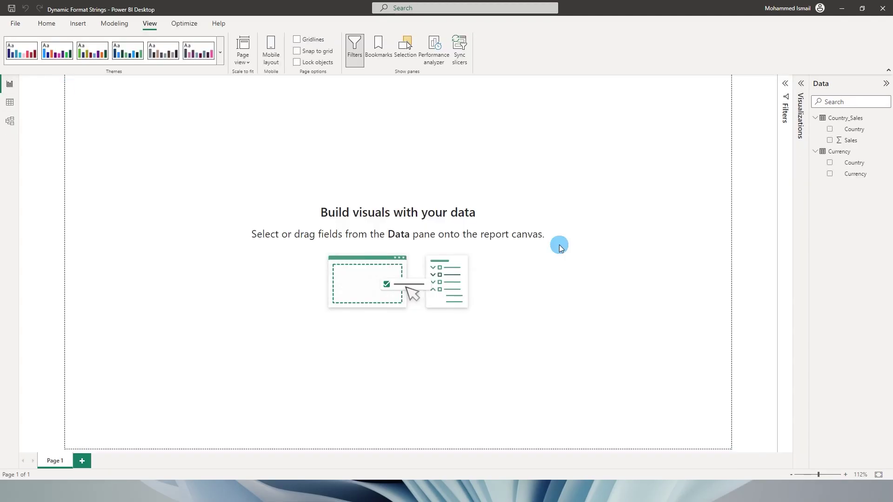
pyautogui.click(831, 130)
pyautogui.click(830, 139)
pyautogui.click(800, 83)
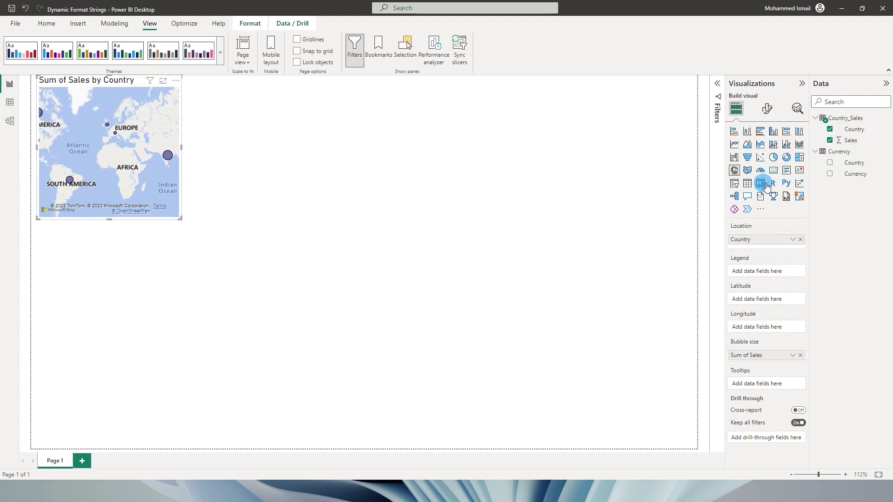
pyautogui.click(747, 183)
pyautogui.moveTo(156, 174); pyautogui.dragTo(421, 245)
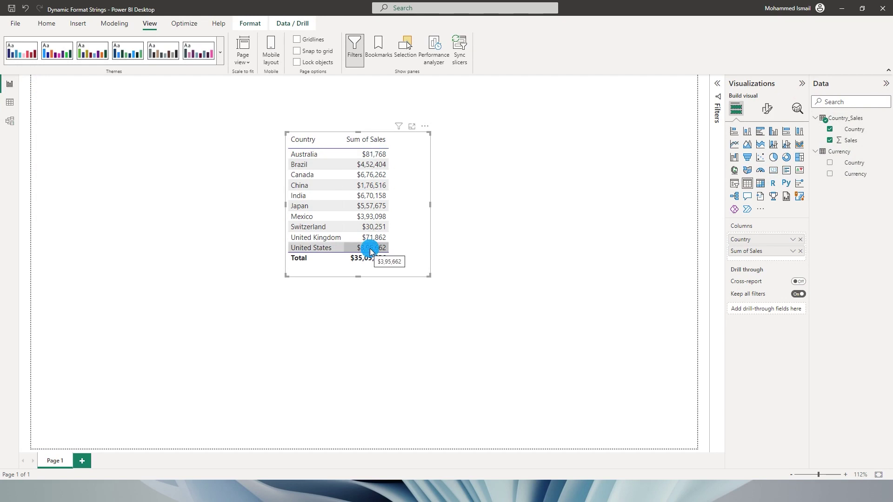
# Step: Create the measure Total_Sales = CALCULATE(SUM(Country_Sales[Sales])) in Country_Sales
pyautogui.click(887, 119)
pyautogui.click(841, 131)
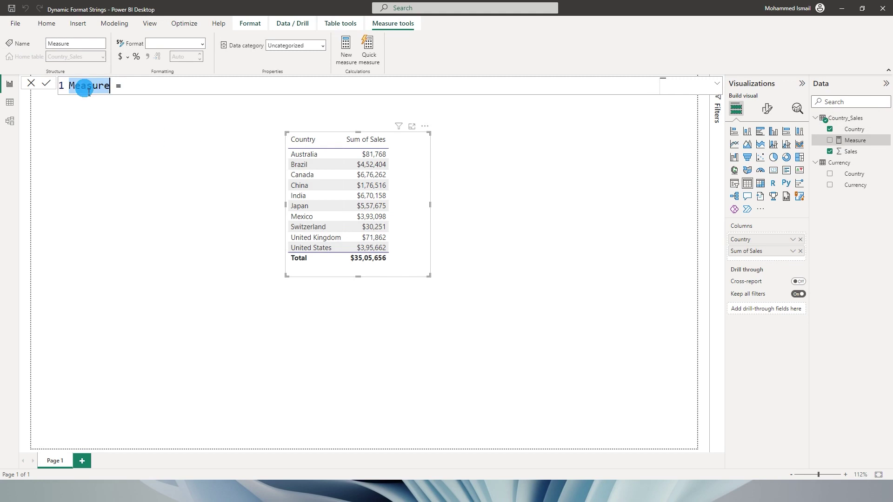
pyautogui.write('T')
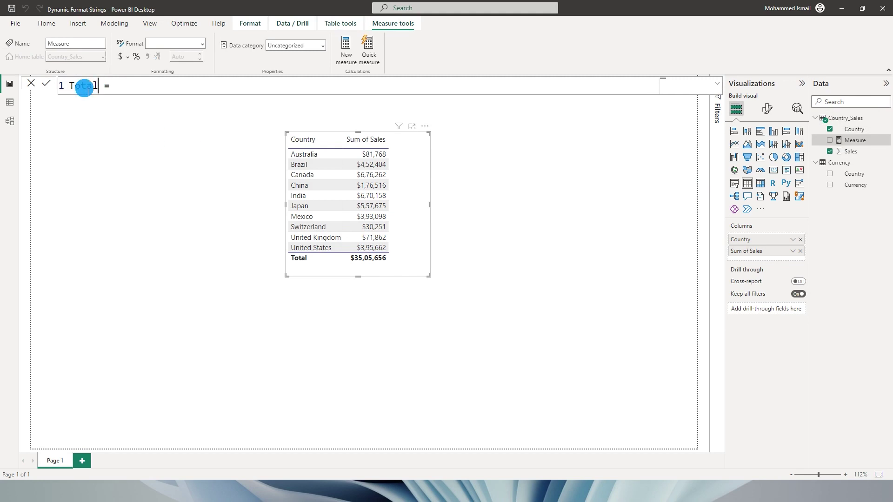
pyautogui.write('otal_Sales')
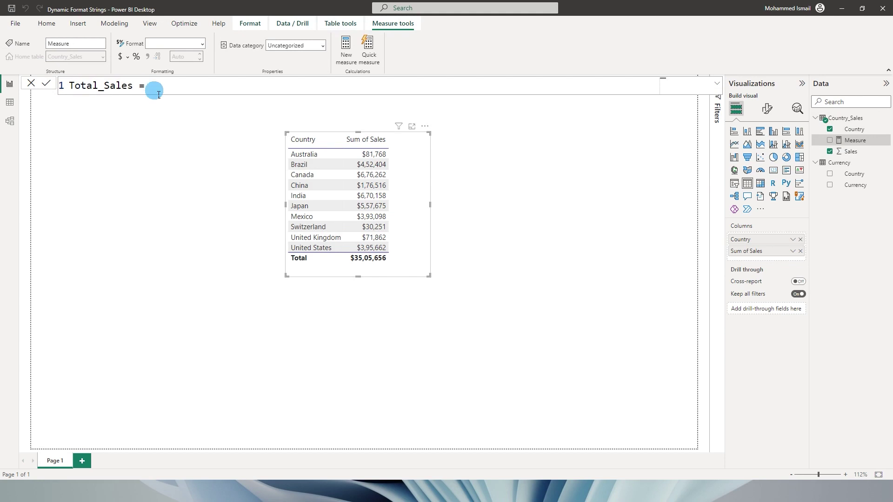
pyautogui.click(173, 85)
pyautogui.write('C')
pyautogui.press('Tab')
pyautogui.write('sum')
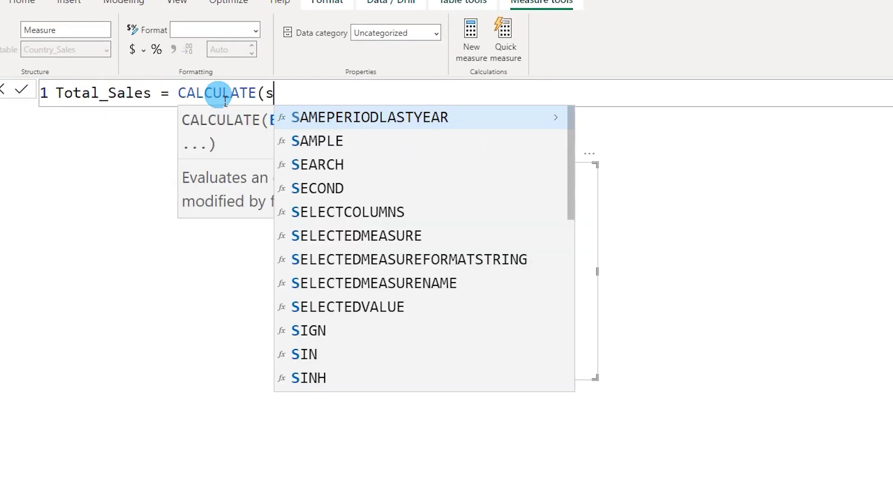
pyautogui.press('Tab')
pyautogui.write('sa')
pyautogui.press('Tab')
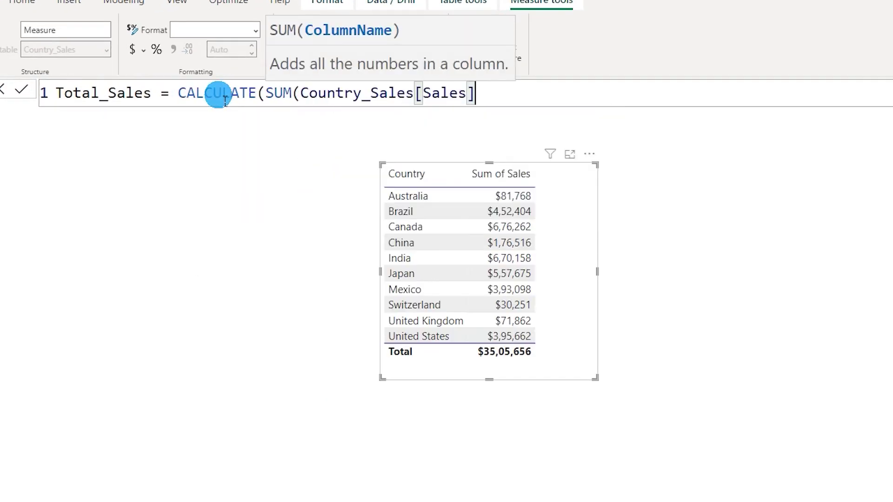
pyautogui.write(')')
pyautogui.press('Return')
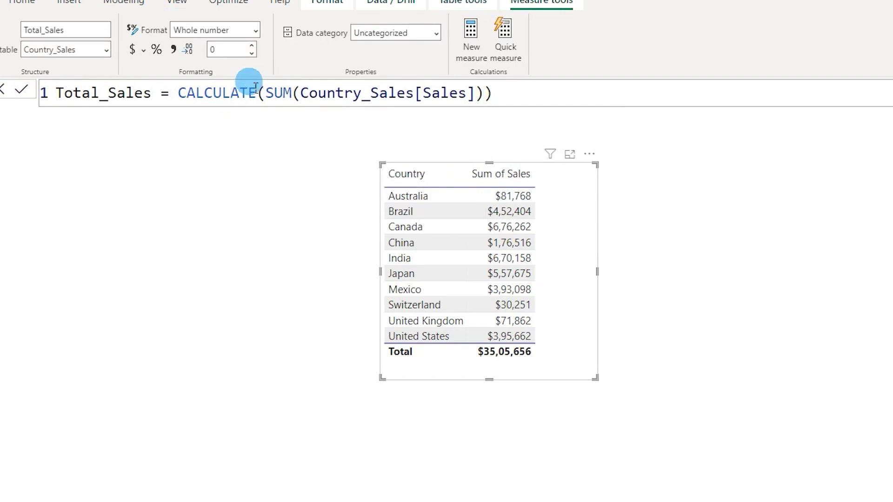
# Step: Add Total_Sales to the table, widen the visual, and format the measure as $ currency
pyautogui.moveTo(804, 252)
pyautogui.mouseDown()
pyautogui.moveTo(592, 253)
pyautogui.moveTo(643, 274)
pyautogui.mouseUp()
pyautogui.moveTo(587, 211)
pyautogui.mouseDown()
pyautogui.moveTo(573, 195)
pyautogui.moveTo(564, 348)
pyautogui.moveTo(600, 201)
pyautogui.moveTo(514, 176)
pyautogui.moveTo(391, 200)
pyautogui.mouseUp()
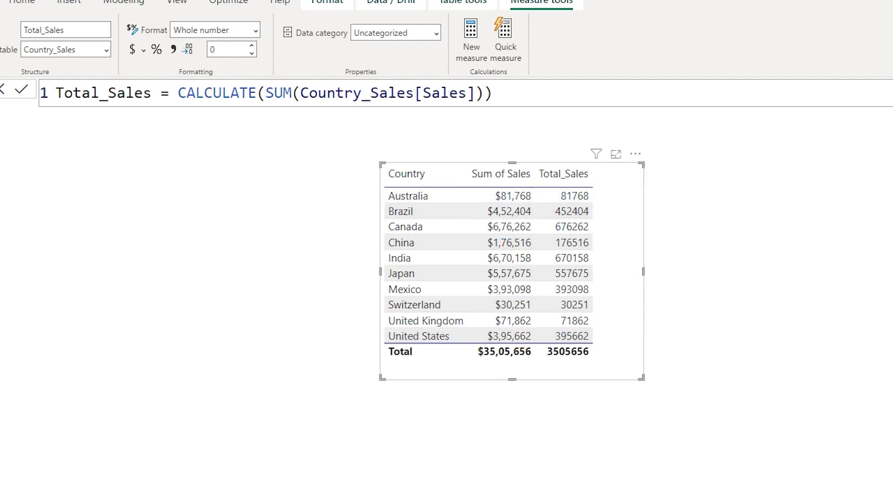
pyautogui.click(133, 51)
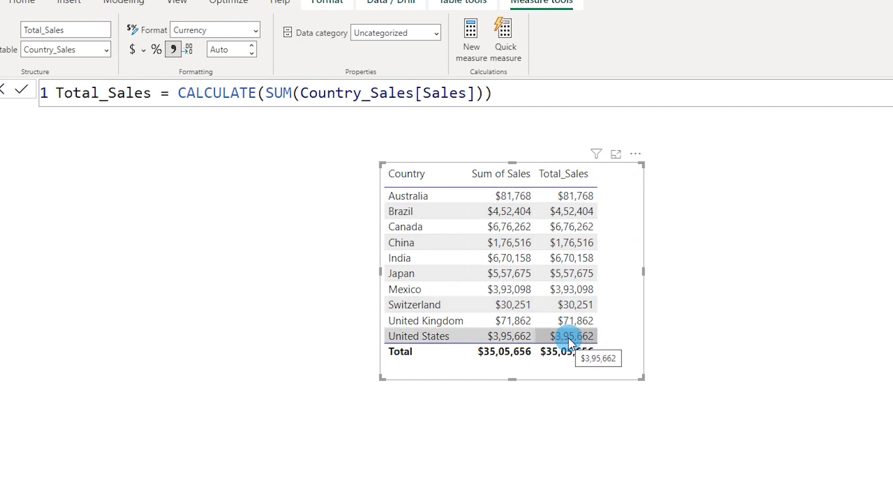
pyautogui.click(666, 250)
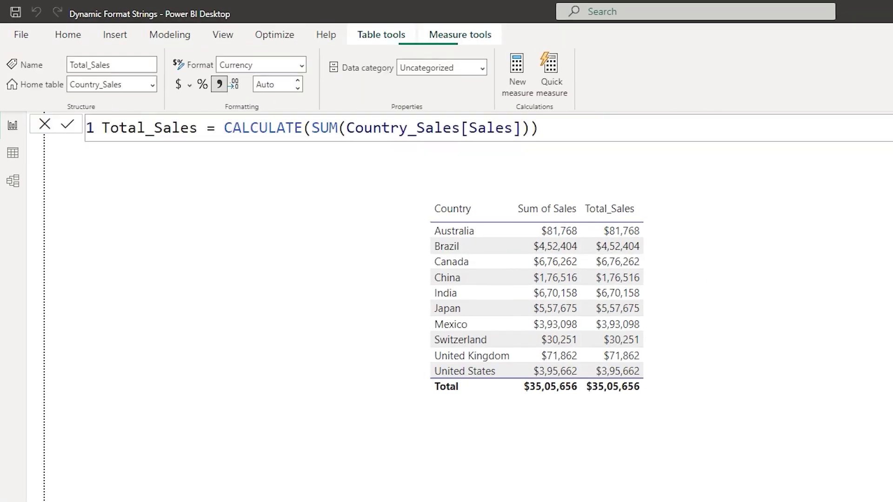
pyautogui.click(301, 70)
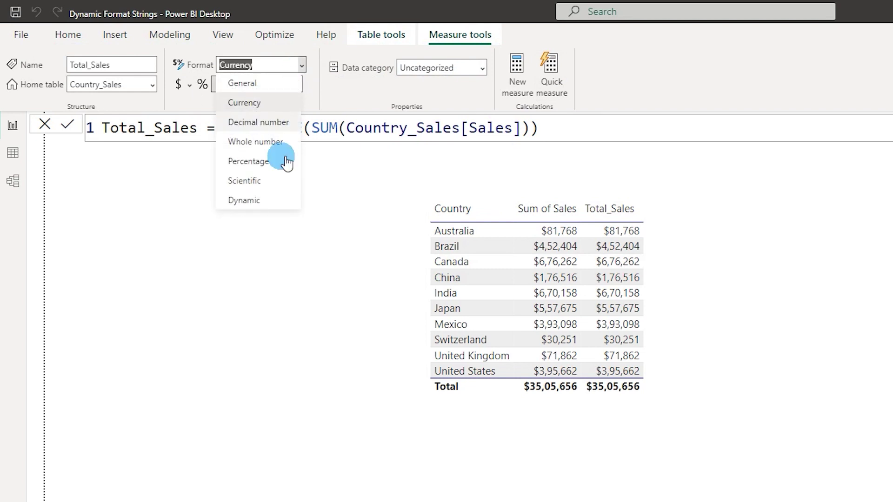
# Step: Switch Total_Sales to Dynamic format and review Options' Preview features without changing anything
pyautogui.click(251, 204)
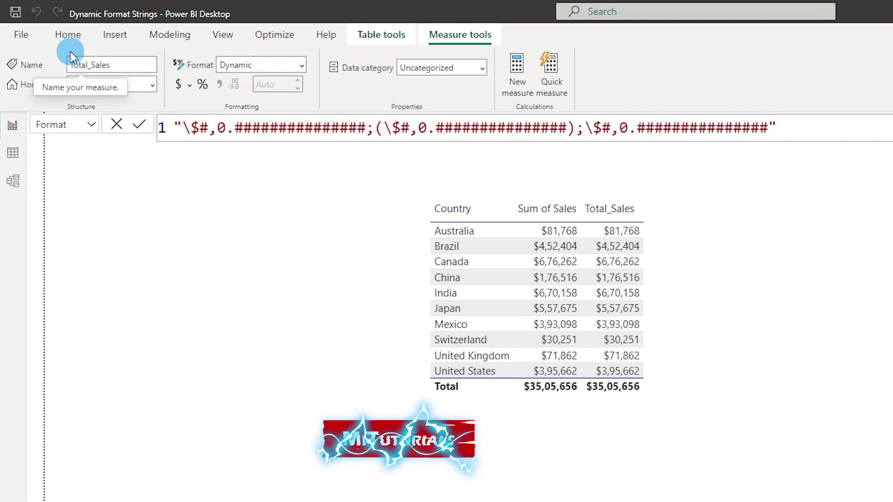
pyautogui.click(21, 35)
pyautogui.click(57, 246)
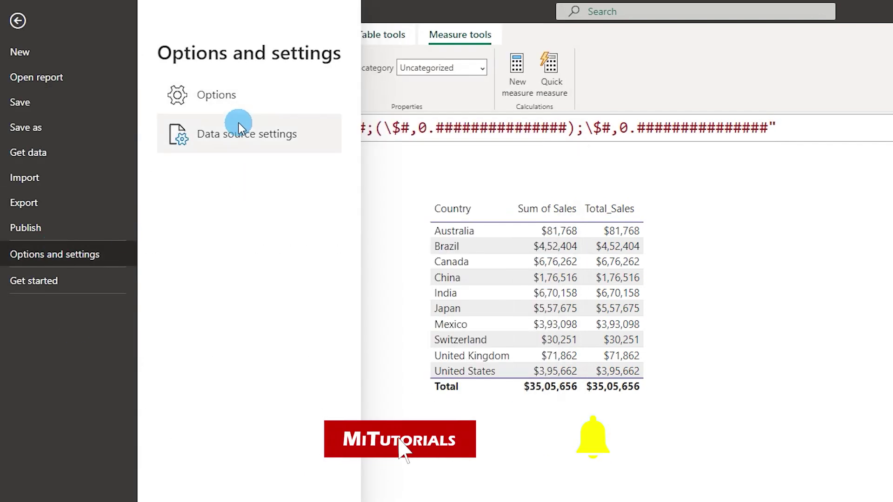
pyautogui.press('Escape')
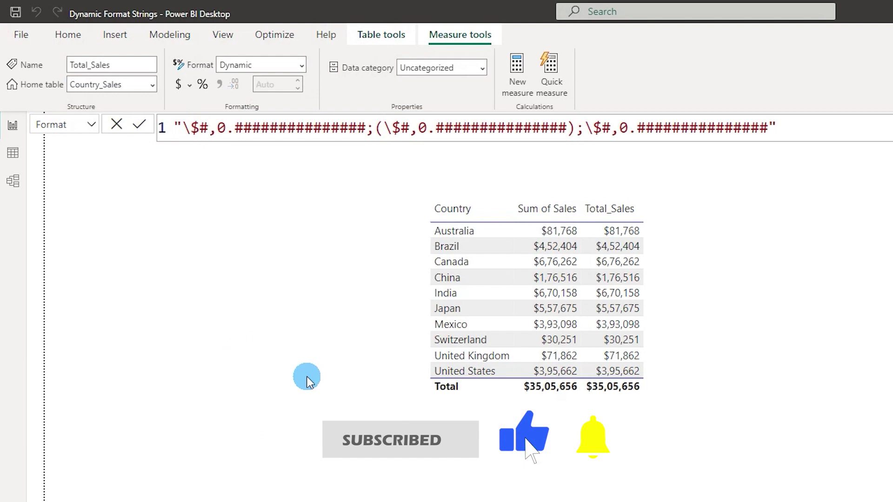
pyautogui.click(421, 365)
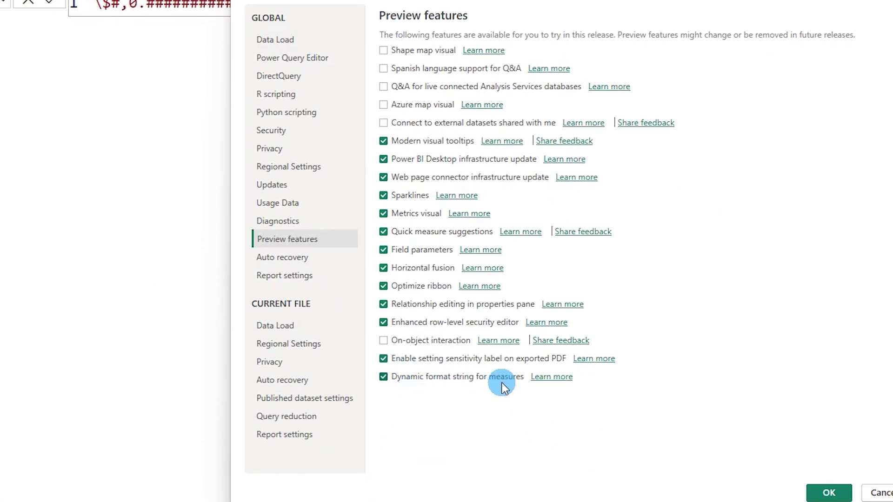
pyautogui.click(878, 492)
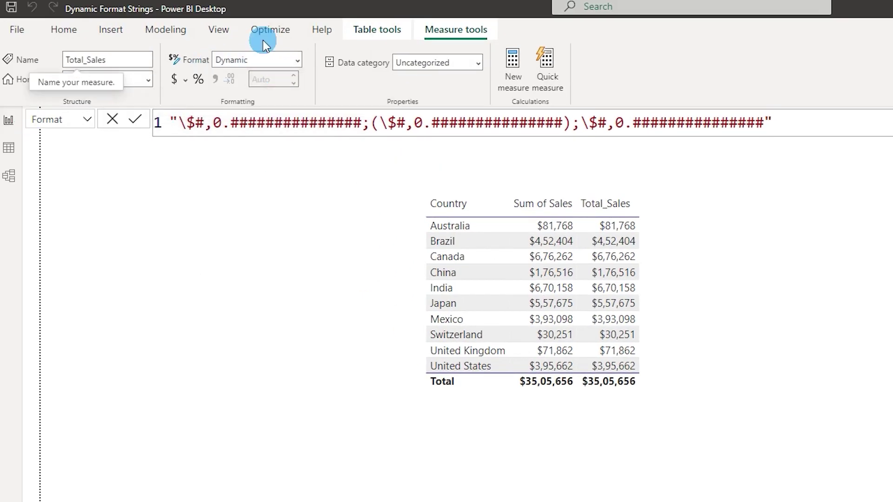
# Step: Keep the Dynamic format and comment out the default dollar format string with --
pyautogui.click(297, 61)
pyautogui.click(261, 200)
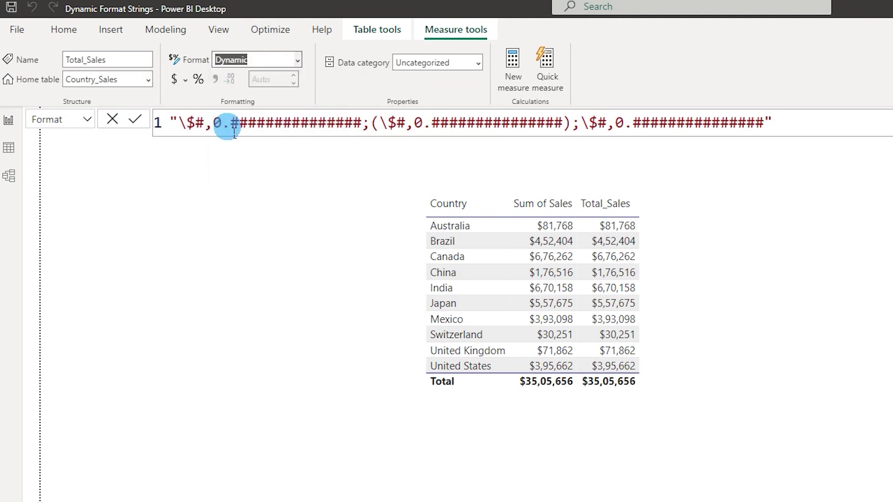
pyautogui.moveTo(791, 124); pyautogui.dragTo(136, 123)
pyautogui.click(195, 124)
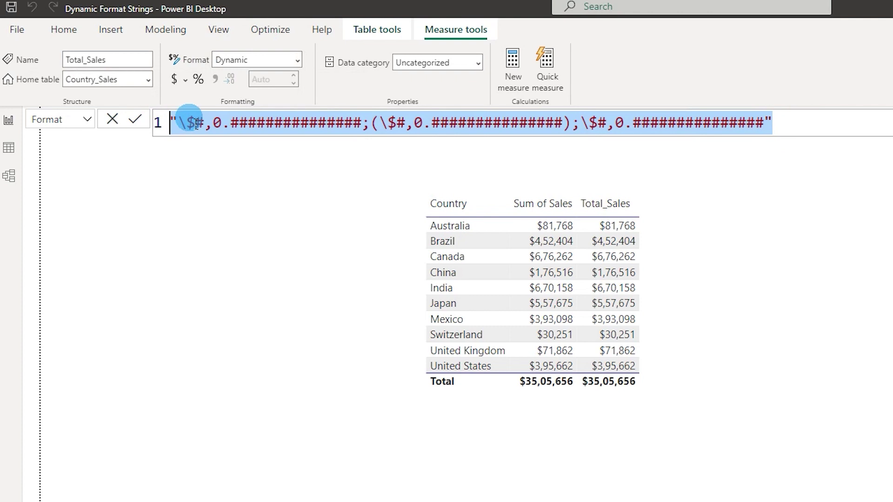
pyautogui.click(172, 123)
pyautogui.write('--')
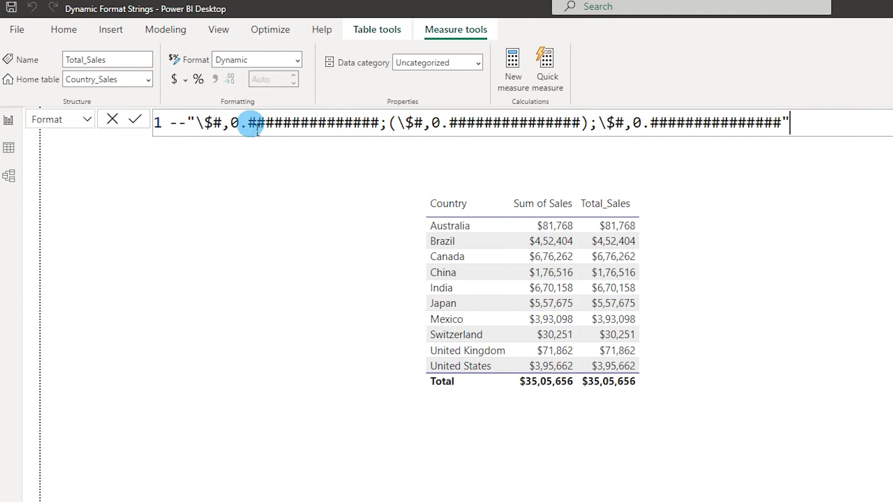
pyautogui.click(193, 133)
pyautogui.press('Return')
pyautogui.press('Return')
pyautogui.press('Return')
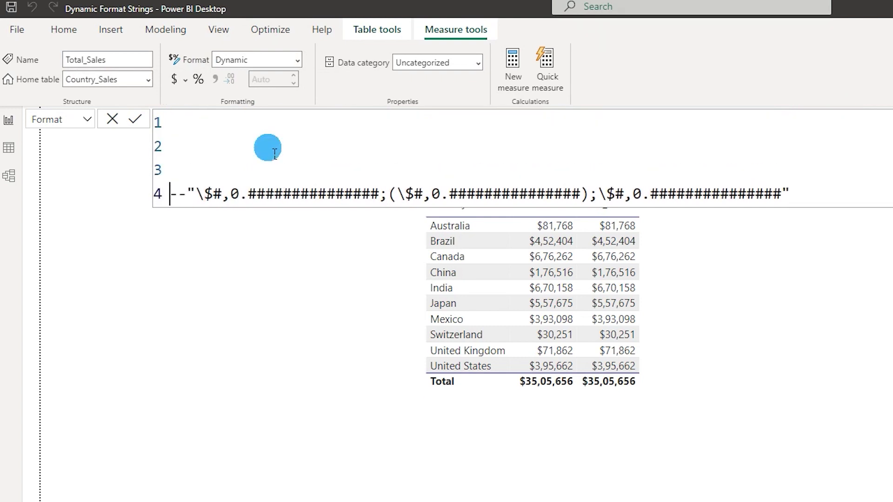
# Step: Write the format string SELECTEDVALUE('Currency'[Currency]) above it and commit
pyautogui.click(253, 127)
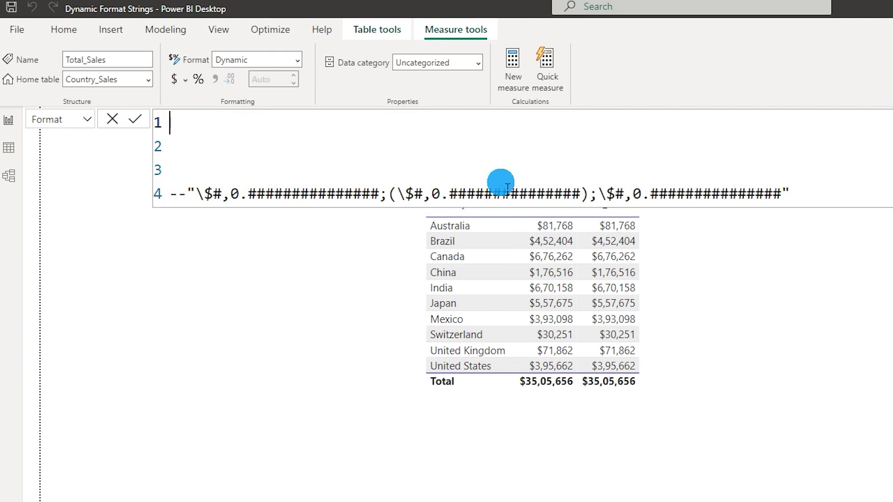
pyautogui.write('Sel')
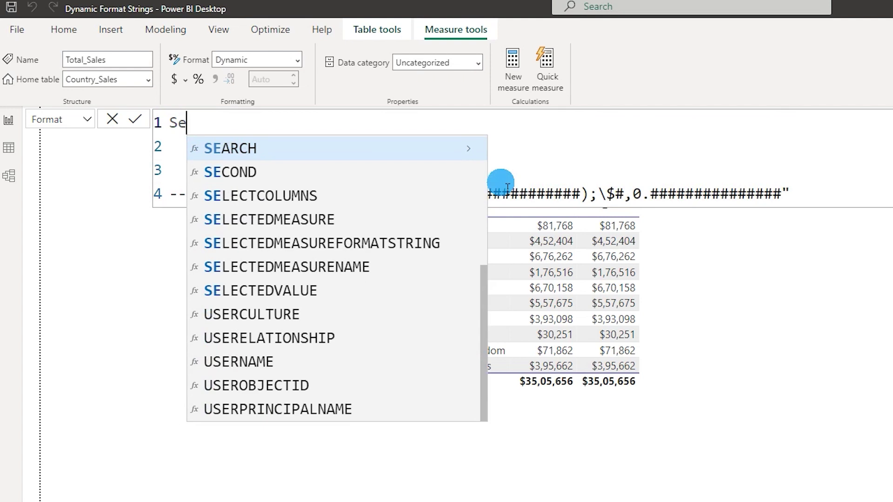
pyautogui.press('Down')
pyautogui.press('Down')
pyautogui.press('Down')
pyautogui.press('Down')
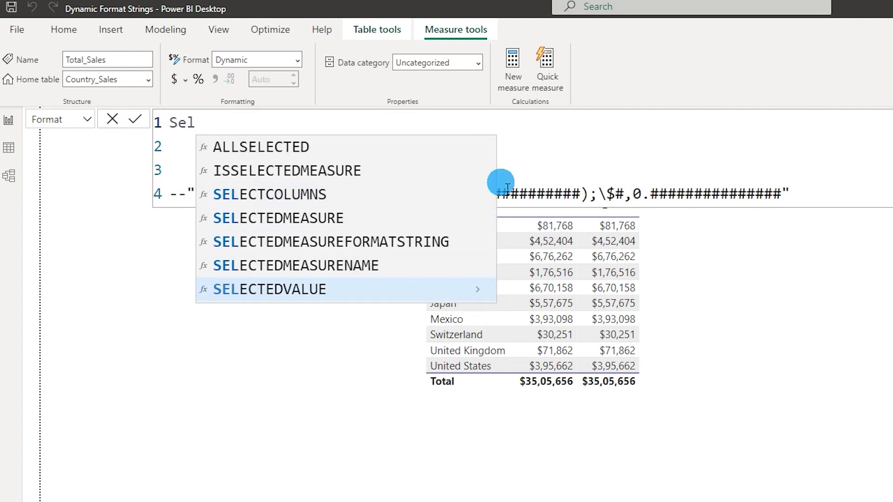
pyautogui.press('Tab')
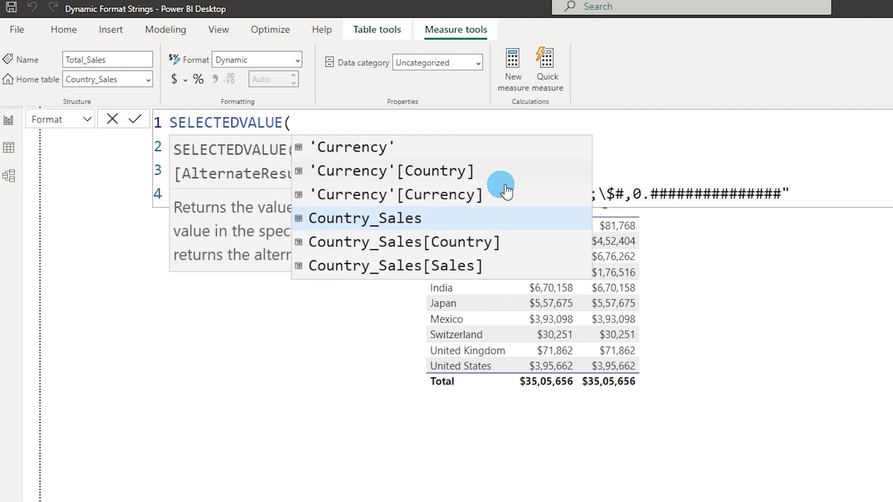
pyautogui.click(413, 195)
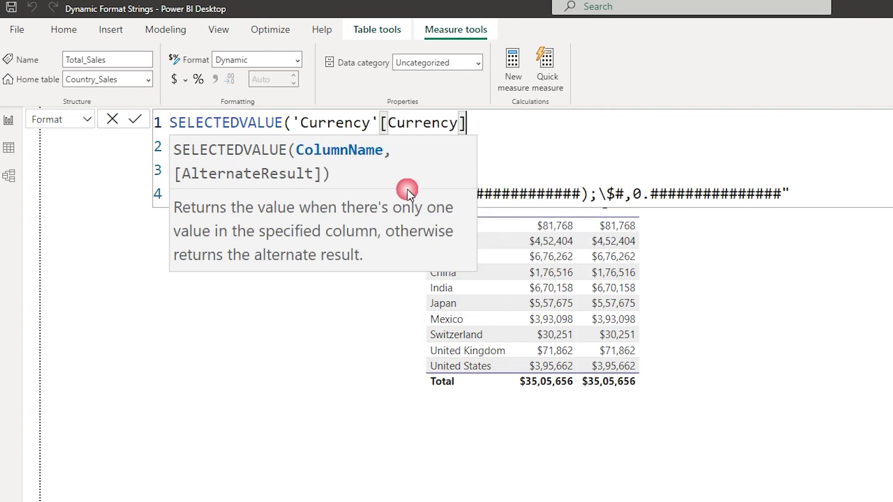
pyautogui.write(')')
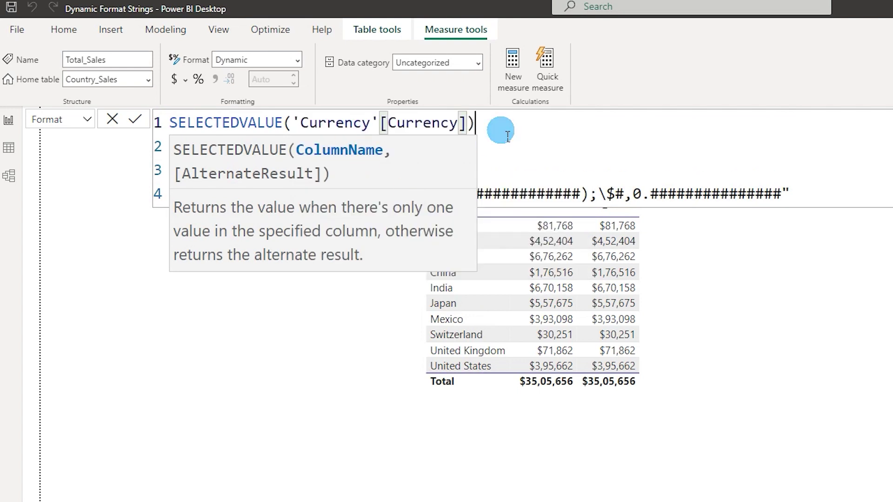
pyautogui.press('Return')
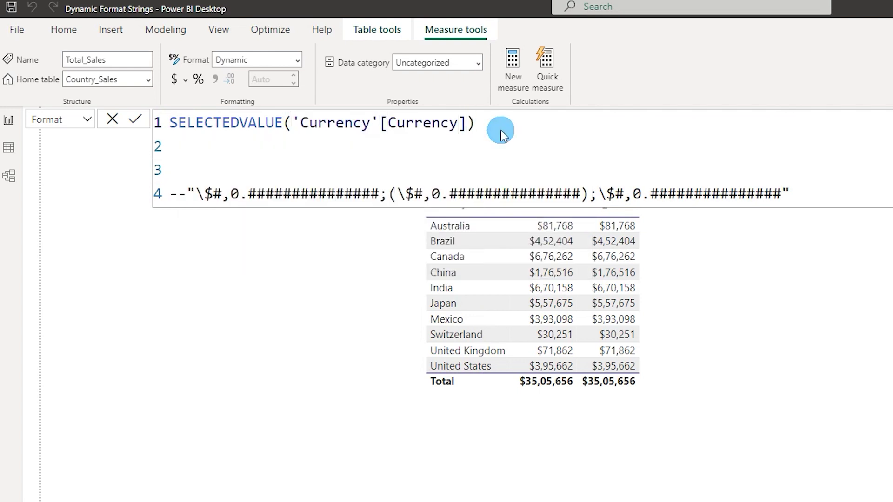
pyautogui.click(562, 352)
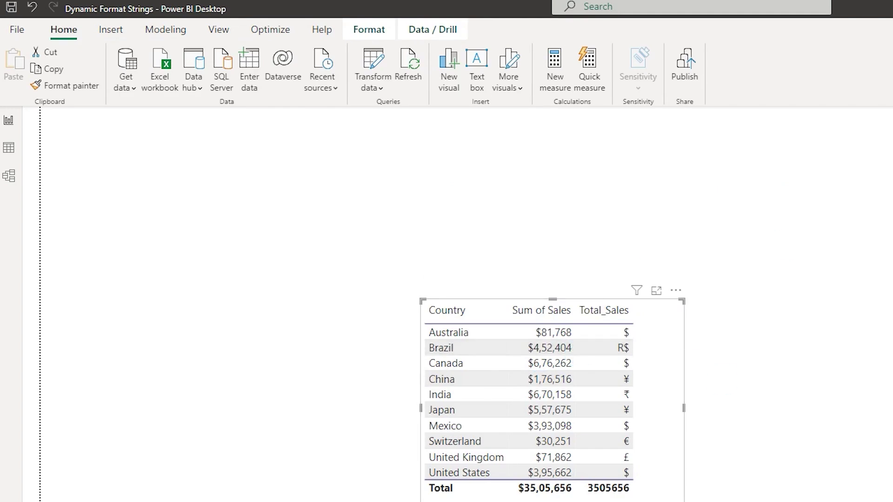
# Step: Show Total_Sales's Format expression in the formula bar with the caret at the end of line 1
pyautogui.click(784, 242)
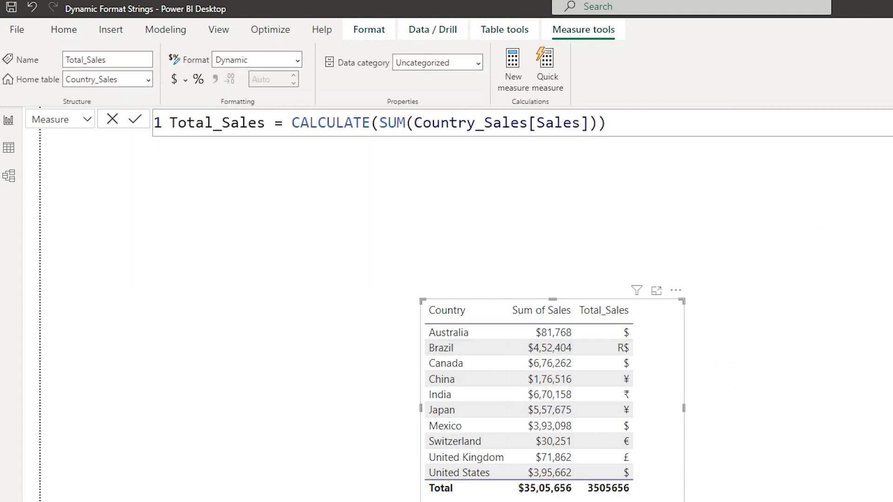
pyautogui.click(88, 121)
pyautogui.click(65, 159)
pyautogui.click(237, 125)
pyautogui.click(512, 136)
pyautogui.click(511, 136)
pyautogui.click(287, 186)
pyautogui.click(458, 130)
pyautogui.click(449, 130)
pyautogui.click(474, 130)
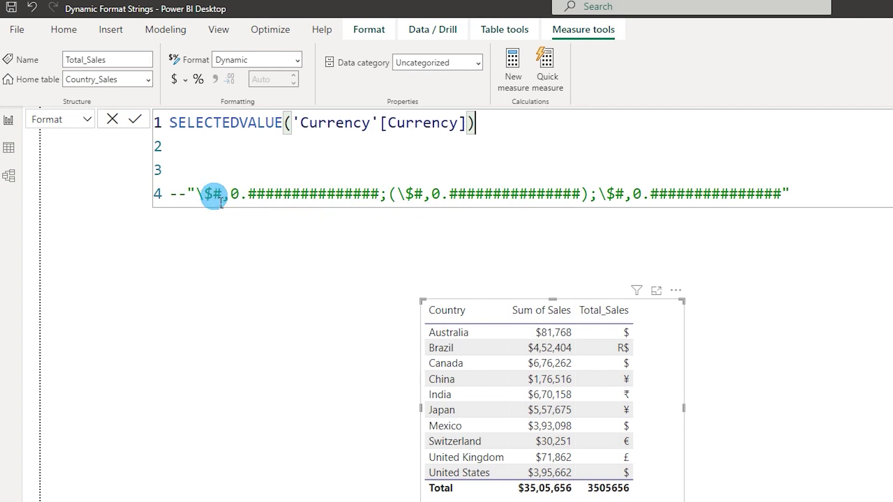
# Step: Append & " #,0.#" to the currency-symbol format string and commit it
pyautogui.moveTo(213, 193); pyautogui.dragTo(231, 196)
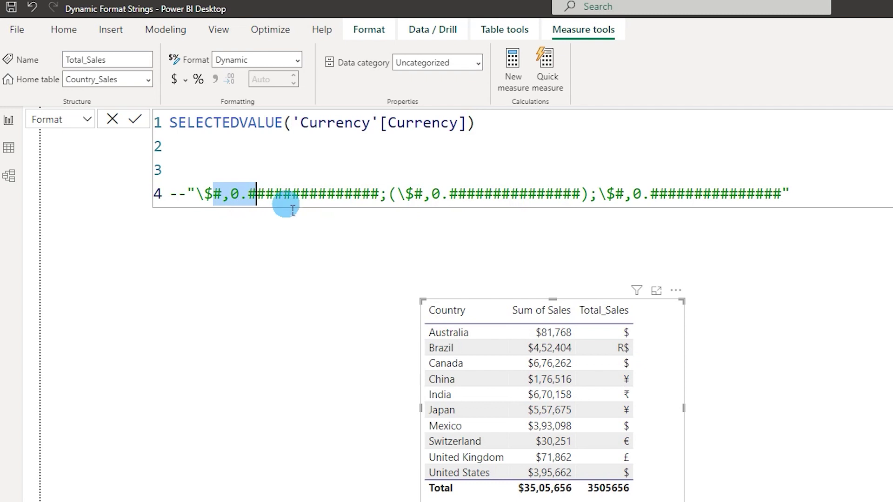
pyautogui.click(511, 124)
pyautogui.write('& ')
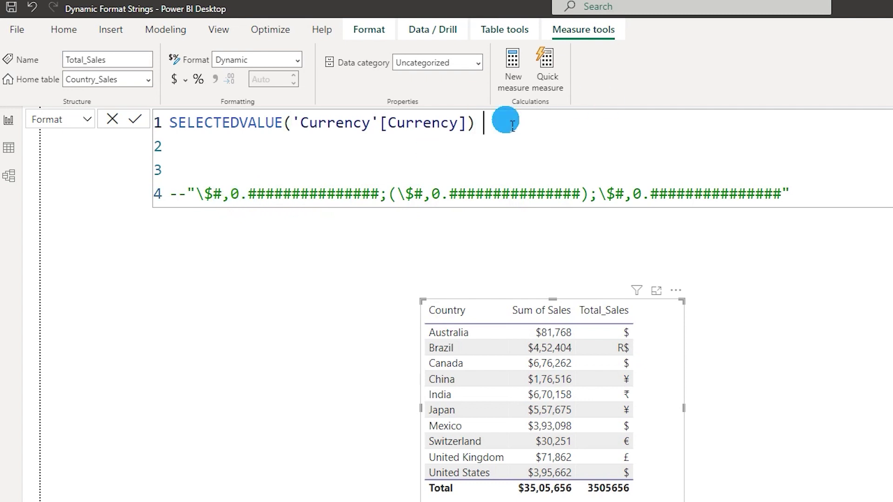
pyautogui.write('" #,0.#')
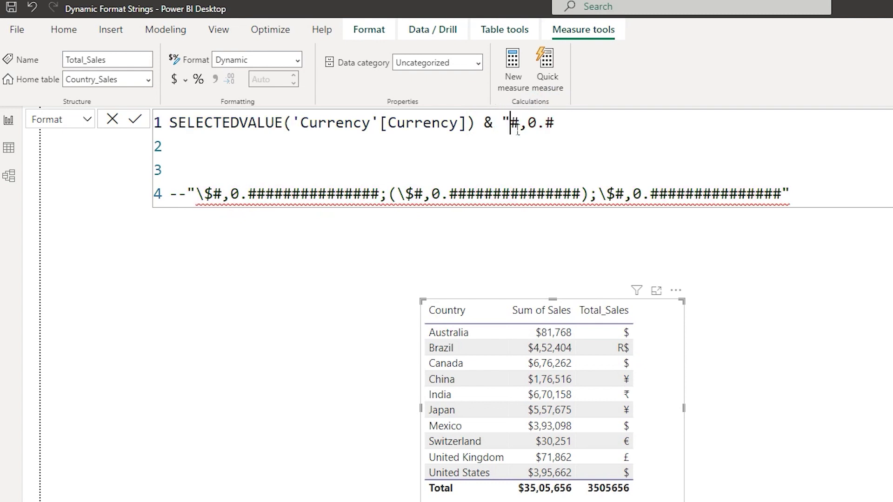
pyautogui.click(586, 128)
pyautogui.write('"')
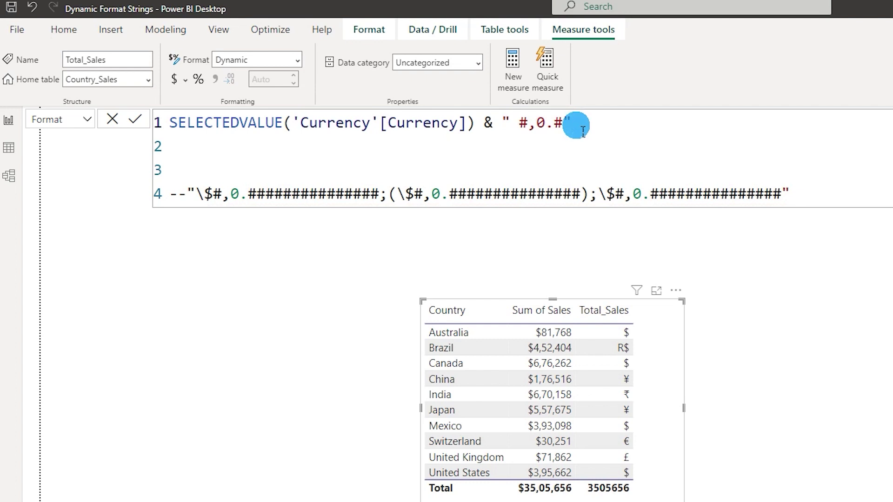
pyautogui.press('Return')
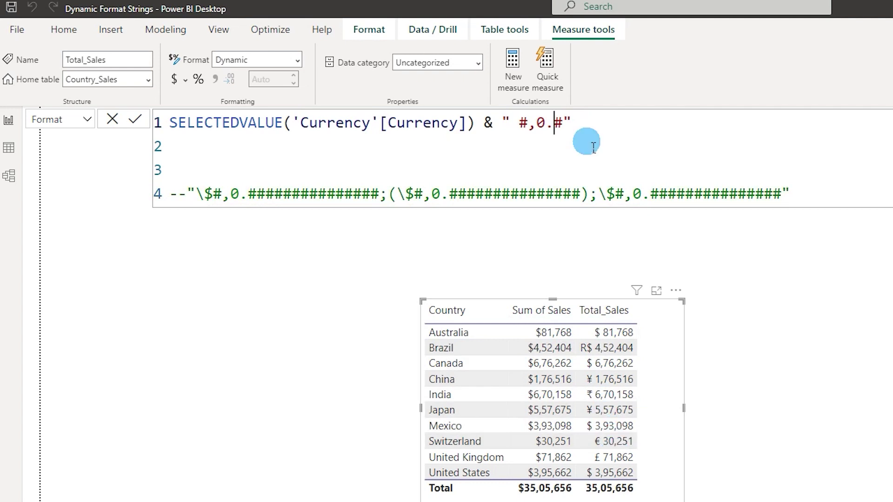
# Step: Add zeros to make the number pattern " #,0.00#", giving two-decimal values like R$ 4,52,404.00
pyautogui.moveTo(572, 123); pyautogui.dragTo(556, 134)
pyautogui.click(564, 154)
pyautogui.click(531, 124)
pyautogui.click(559, 135)
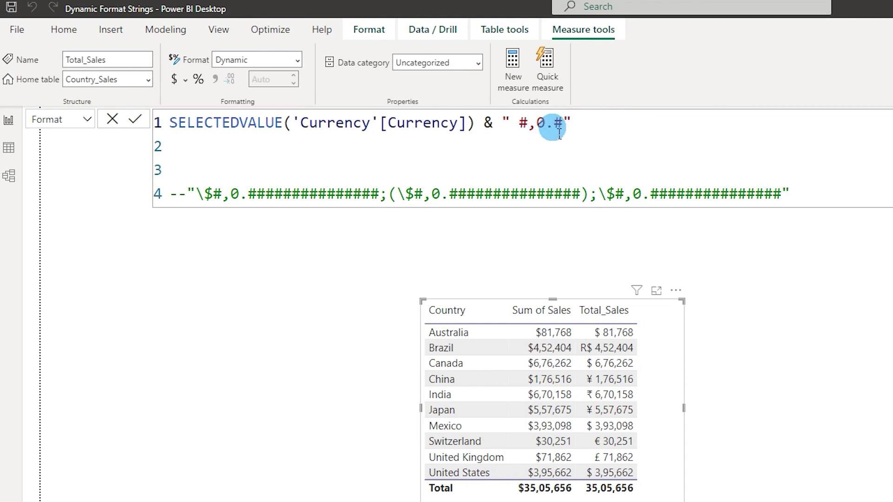
pyautogui.click(631, 416)
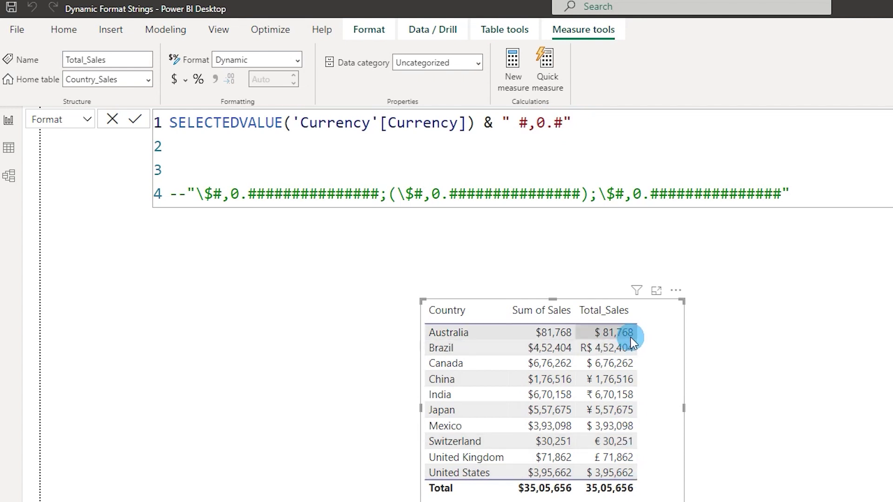
pyautogui.click(572, 129)
pyautogui.write('0')
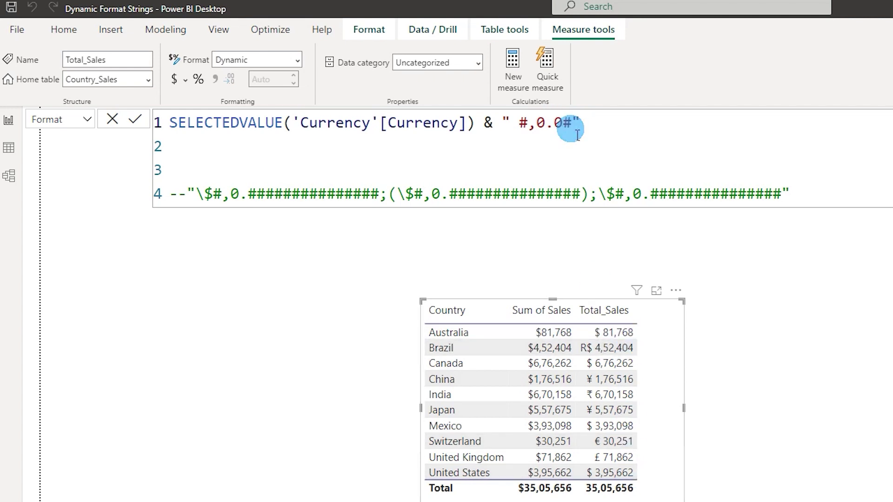
pyautogui.press('Return')
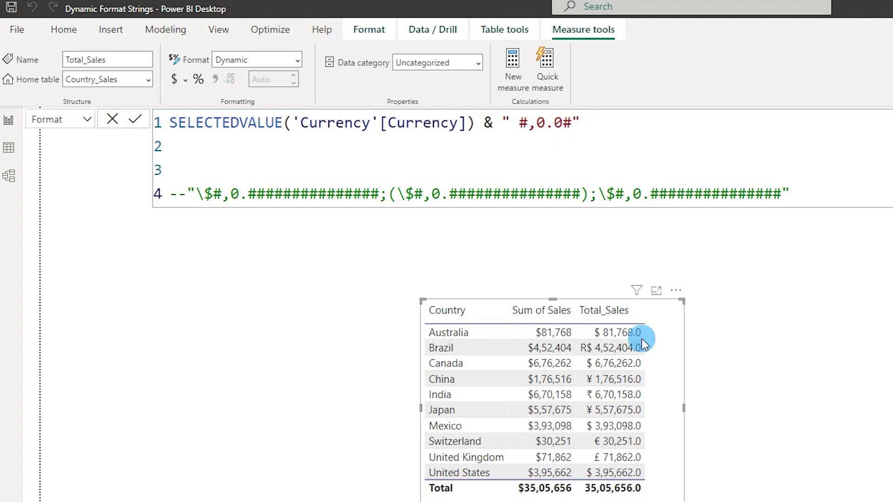
pyautogui.write('0')
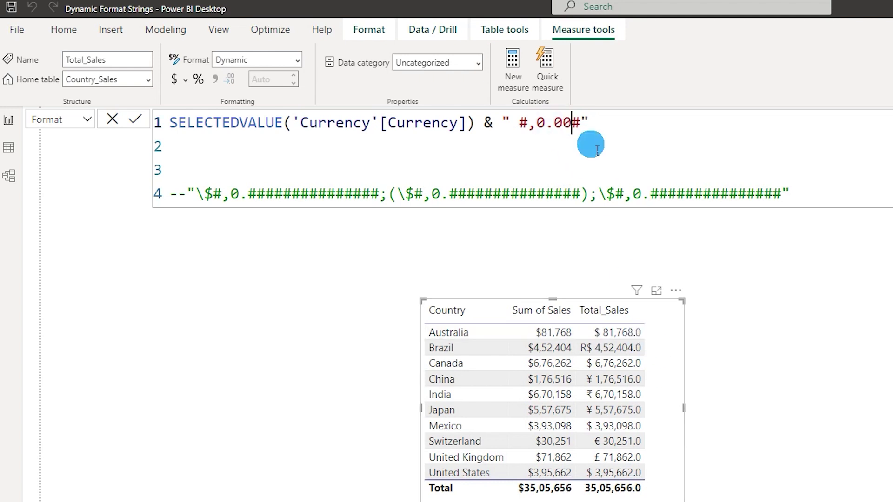
pyautogui.press('Return')
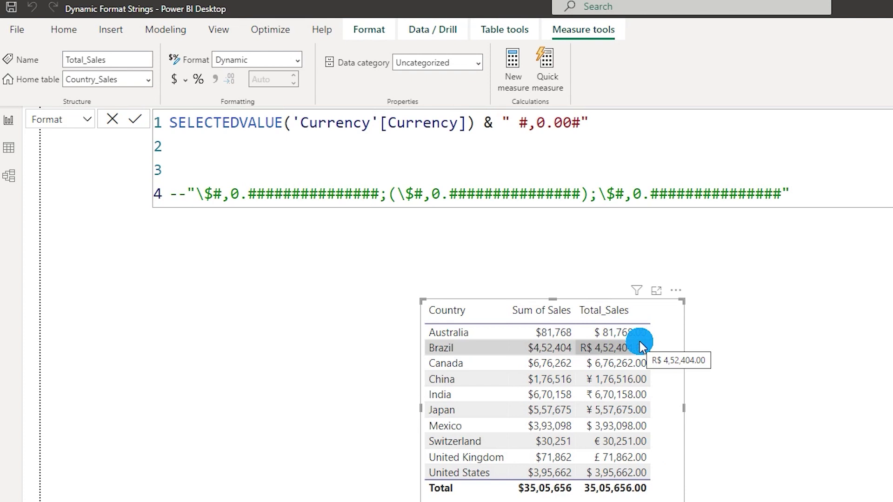
# Step: Create a numeric-range parameter Decimal: decimal number, 0 to 4, increment 1, default 0
pyautogui.click(241, 198)
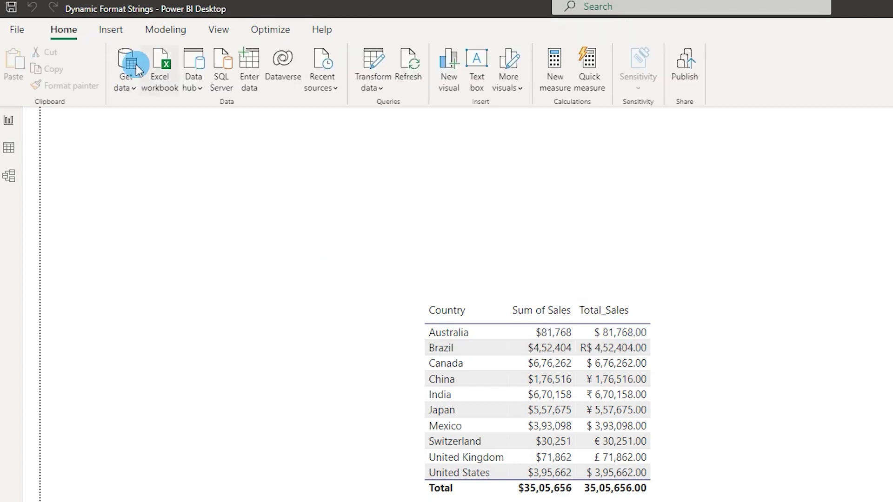
pyautogui.click(167, 33)
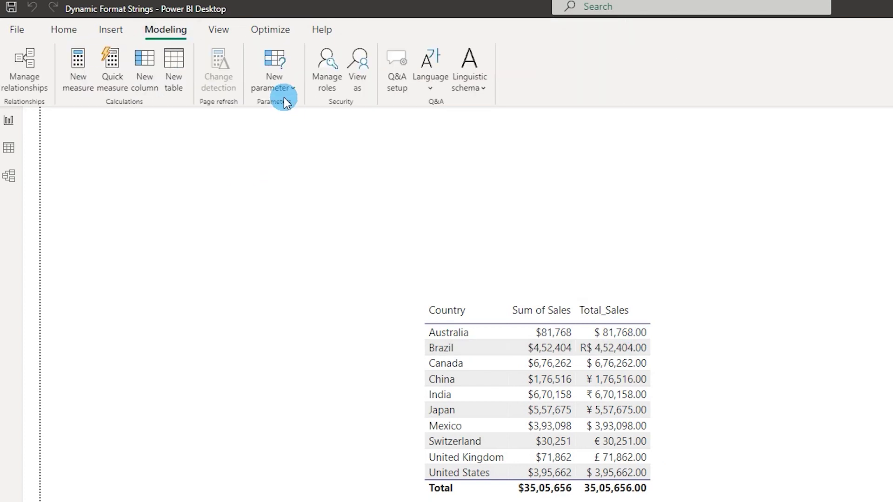
pyautogui.click(275, 89)
pyautogui.click(283, 115)
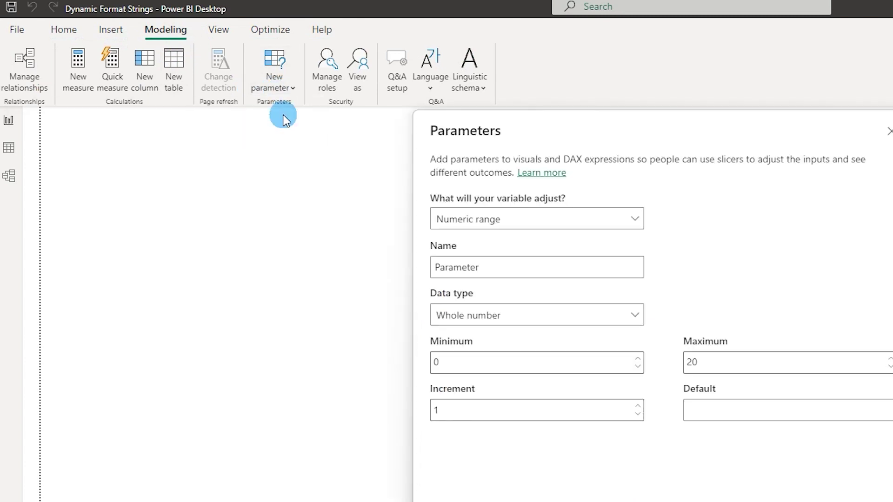
pyautogui.moveTo(528, 273); pyautogui.dragTo(406, 272)
pyautogui.write('Decimal')
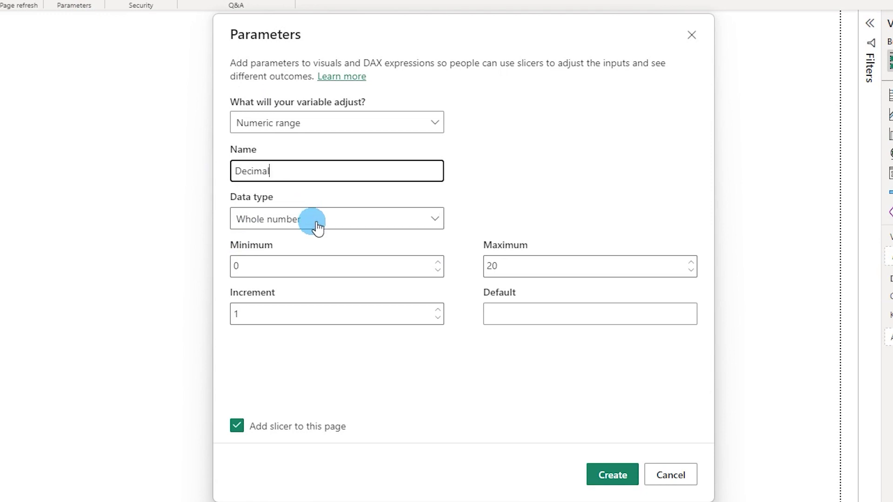
pyautogui.click(315, 216)
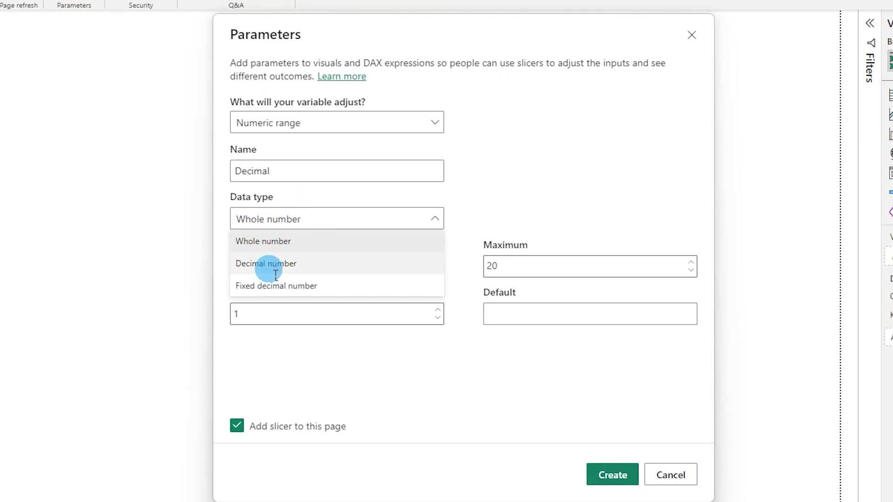
pyautogui.click(260, 264)
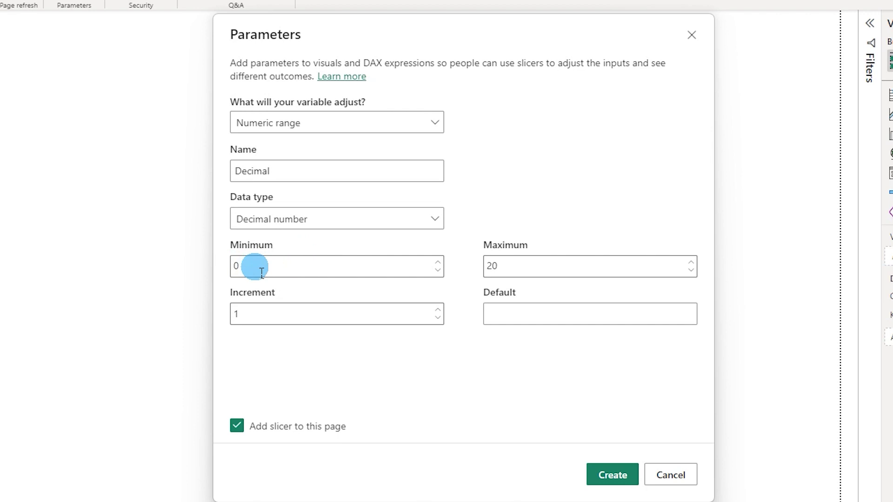
pyautogui.doubleClick(275, 269)
pyautogui.doubleClick(558, 265)
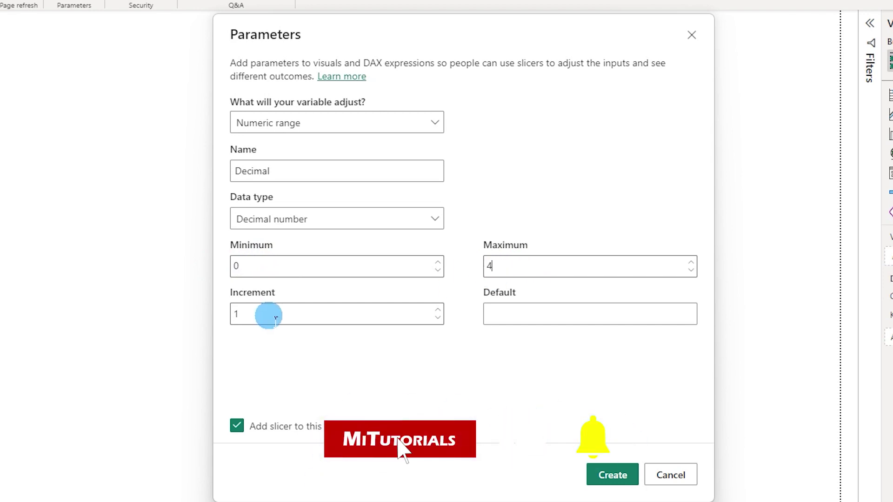
pyautogui.click(537, 316)
pyautogui.write('0')
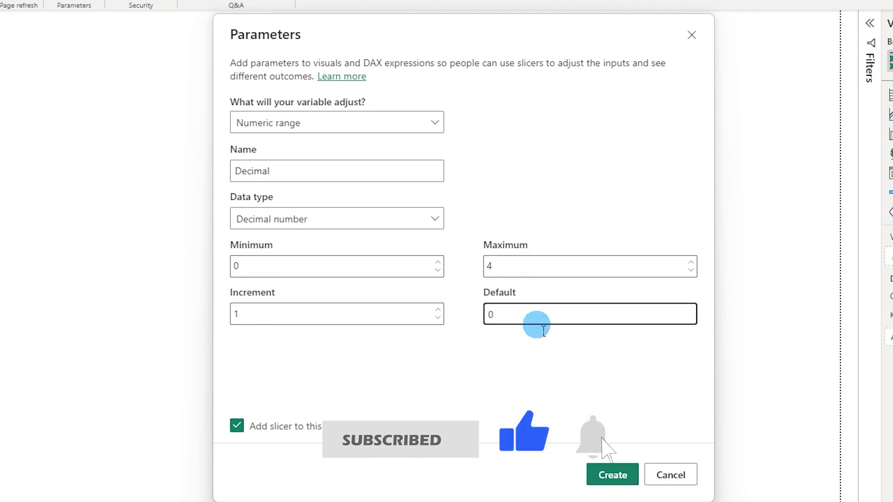
pyautogui.click(613, 475)
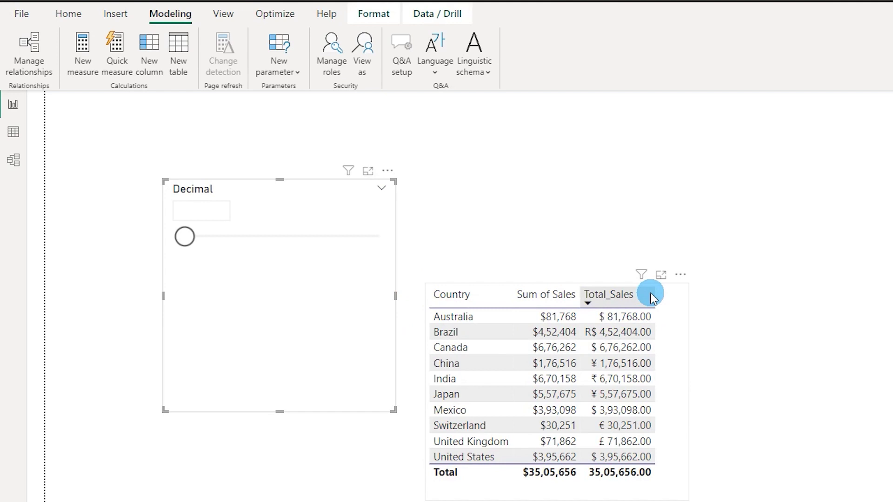
pyautogui.moveTo(670, 309); pyautogui.dragTo(832, 210)
pyautogui.click(319, 209)
pyautogui.click(187, 237)
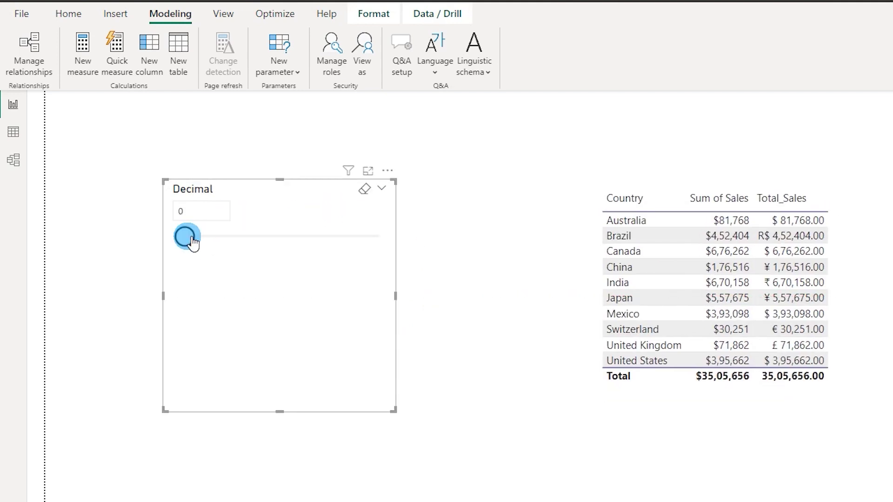
pyautogui.moveTo(196, 241); pyautogui.dragTo(366, 245)
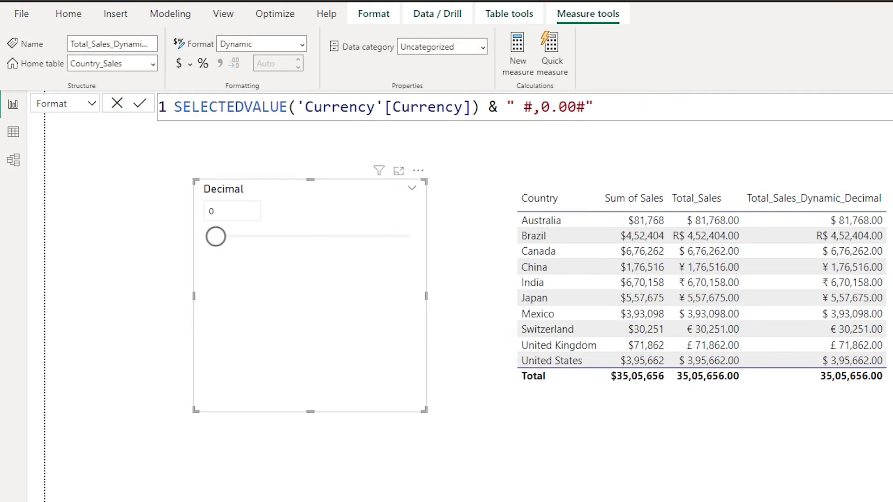
pyautogui.click(551, 108)
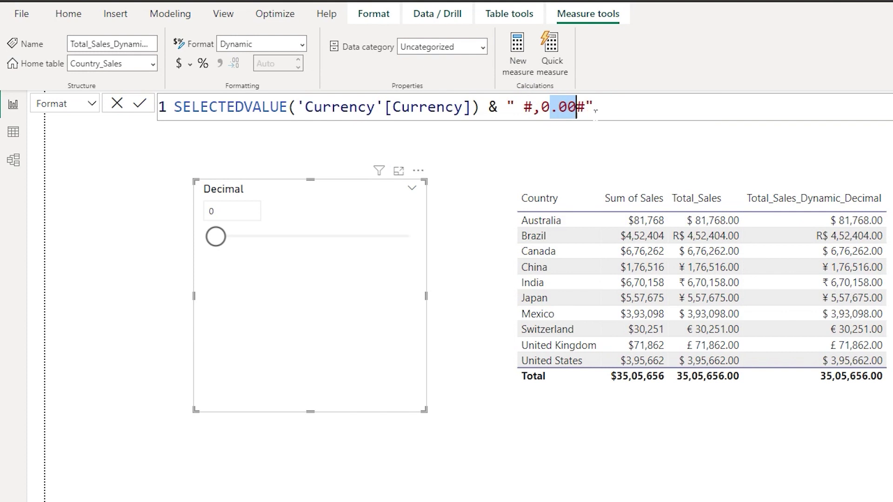
pyautogui.click(614, 103)
pyautogui.click(166, 109)
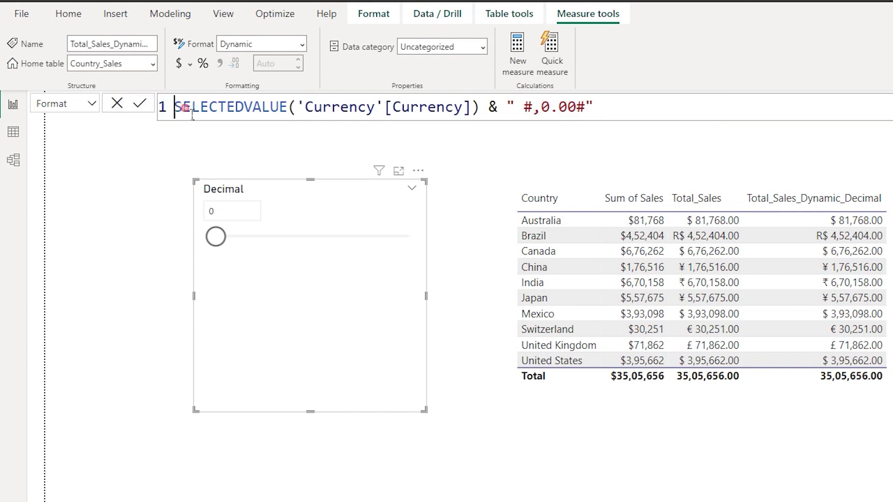
pyautogui.press('Return')
pyautogui.press('Return')
# Step: Add the line Var decimal_ = REPT(0,Decimal[Decimal Value]) to the format expression
pyautogui.click(241, 114)
pyautogui.write('Var decimal_ = rep')
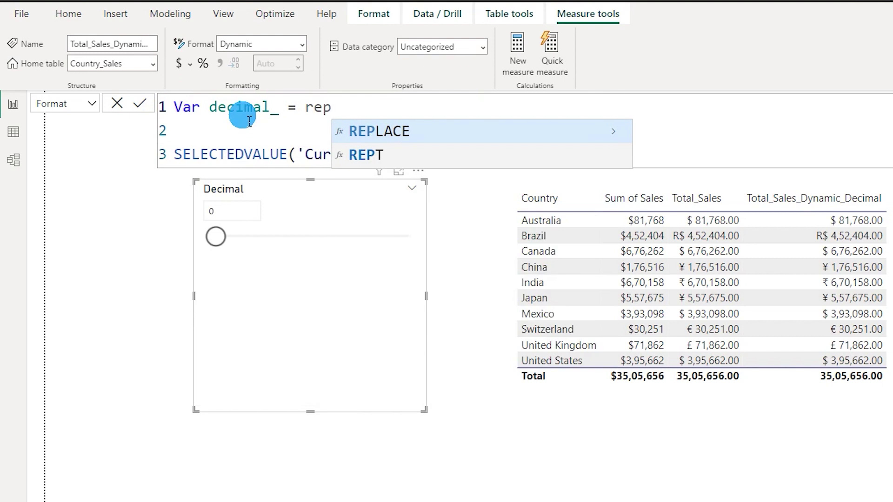
pyautogui.press('Down')
pyautogui.press('Tab')
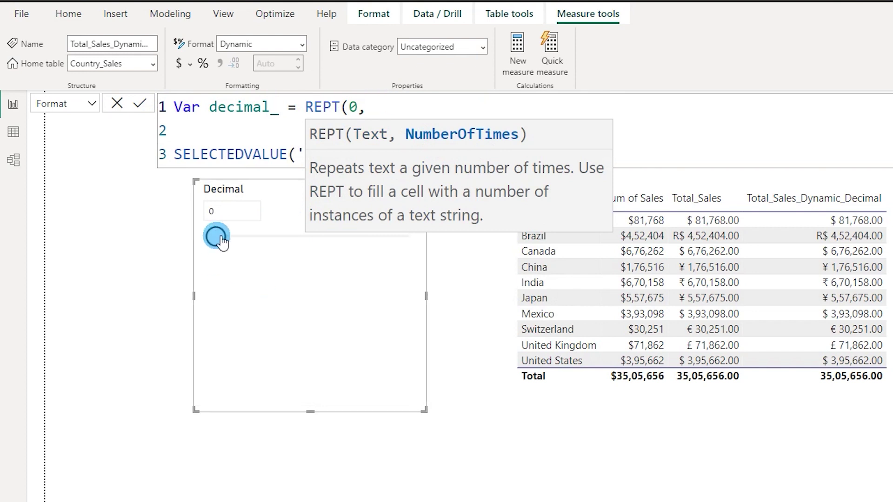
pyautogui.moveTo(228, 251); pyautogui.dragTo(222, 251)
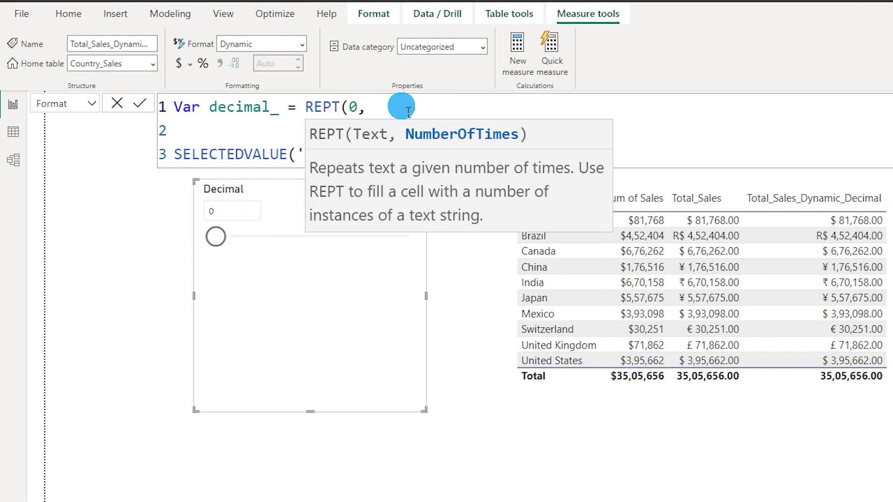
pyautogui.write('deci')
pyautogui.press('Tab')
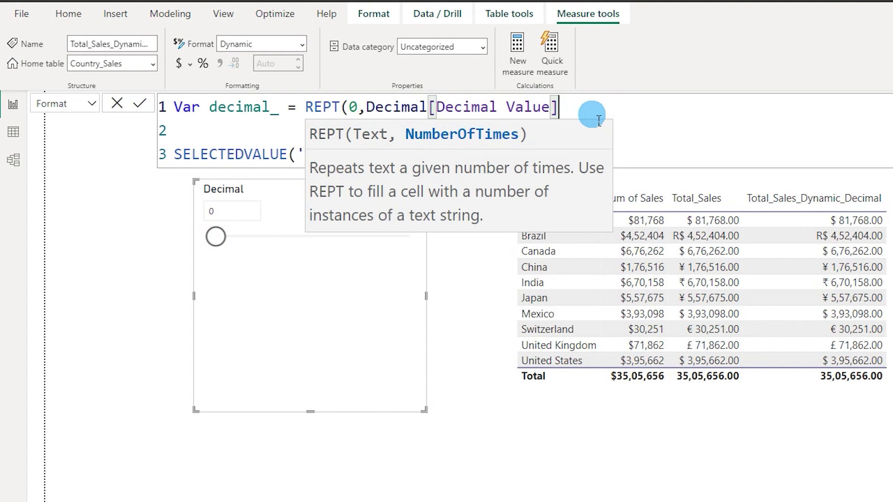
pyautogui.write(')')
# Step: Add Return = " #,0." & decimal_, delete the old SELECTEDVALUE line, and commit
pyautogui.hotkey('shift', 'Return')
pyautogui.hotkey('shift', 'Return')
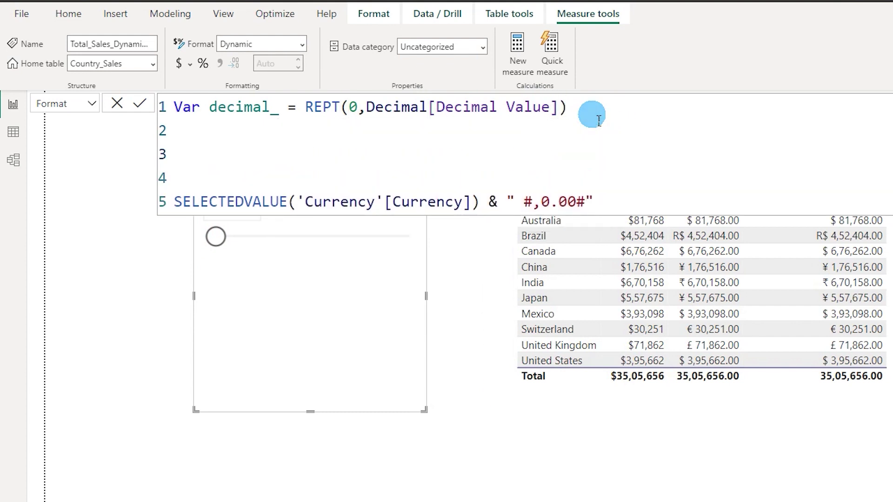
pyautogui.write('Return =')
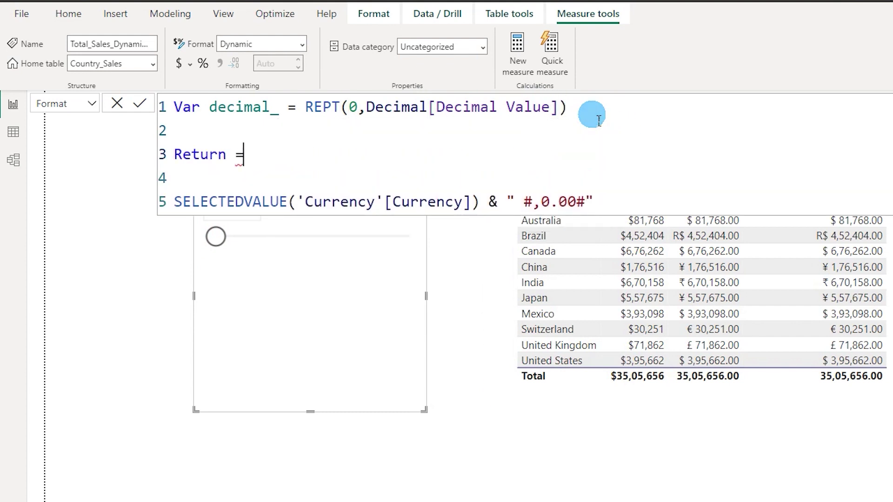
pyautogui.click(508, 201)
pyautogui.moveTo(516, 212); pyautogui.dragTo(591, 205)
pyautogui.click(259, 154)
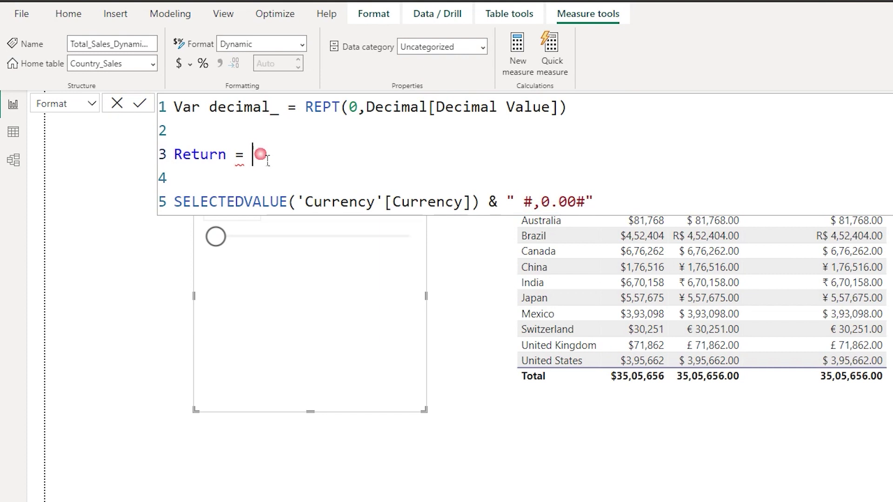
pyautogui.write('" #,0." ')
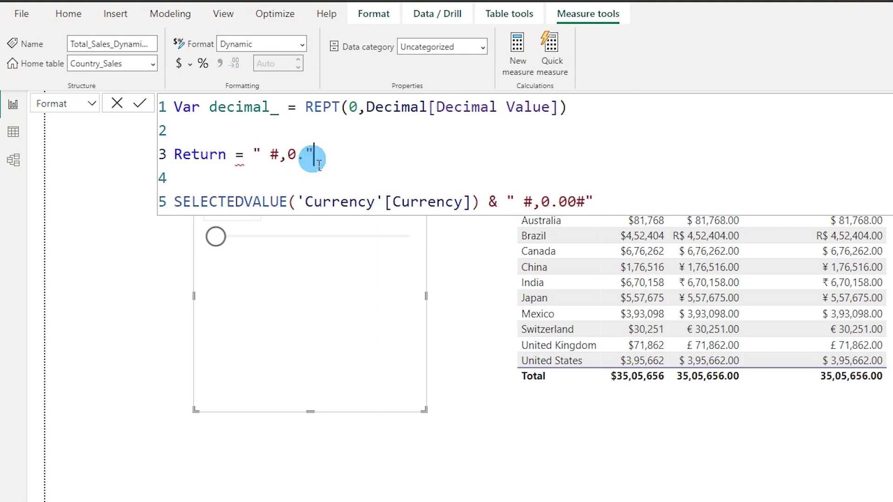
pyautogui.write('& Dec')
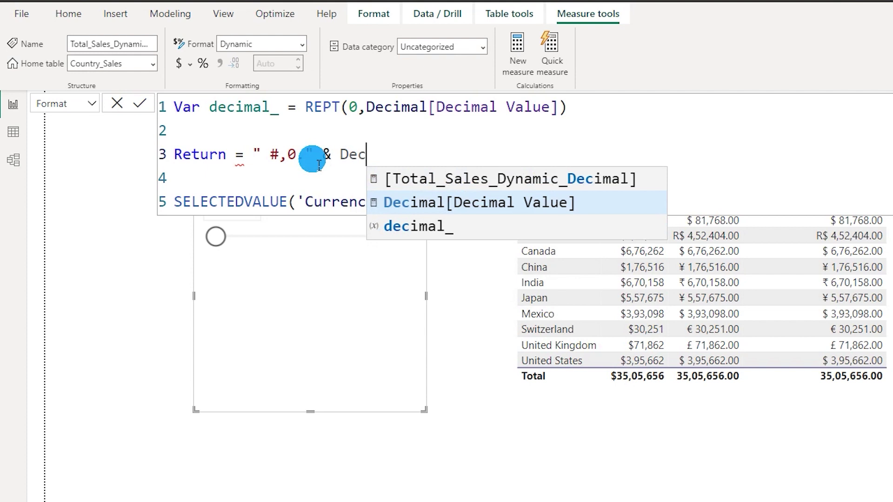
pyautogui.press('Down')
pyautogui.press('Tab')
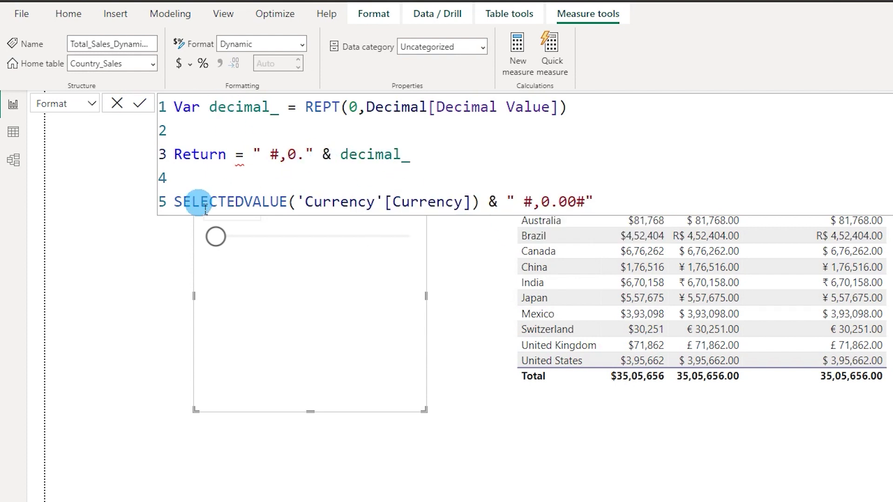
pyautogui.doubleClick(175, 201)
pyautogui.moveTo(614, 202); pyautogui.dragTo(196, 196)
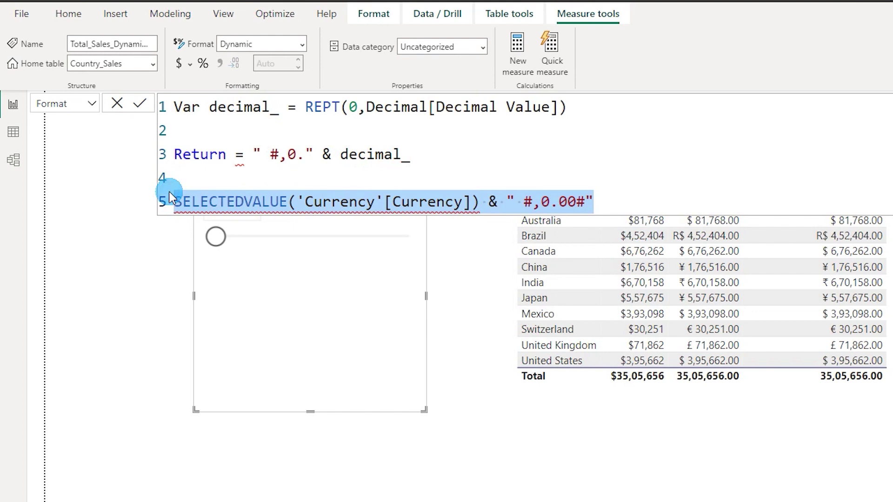
pyautogui.press('BackSpace')
pyautogui.press('BackSpace')
pyautogui.press('BackSpace')
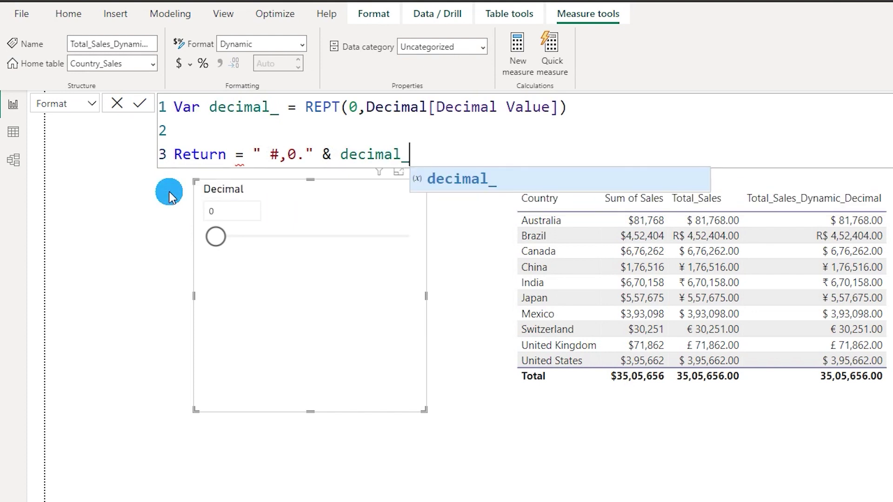
pyautogui.click(169, 191)
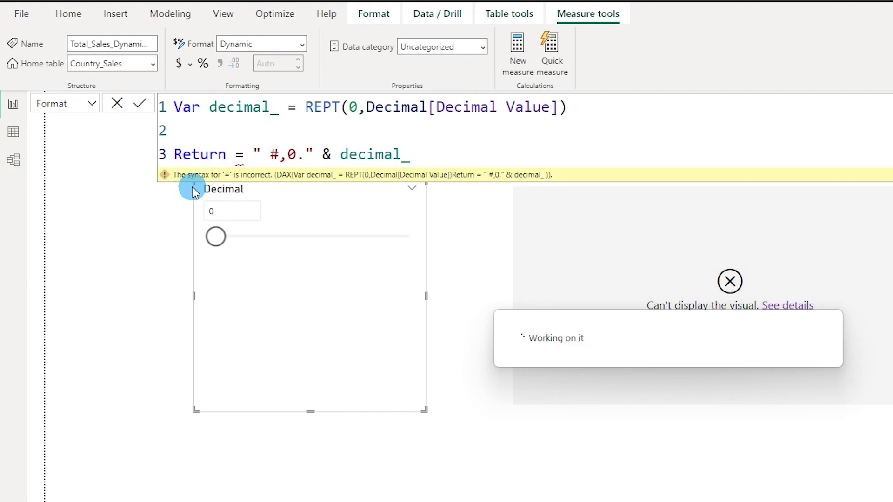
# Step: Remove the stray '=' after Return so the format string is " #,0." & decimal_
pyautogui.click(253, 156)
pyautogui.press('BackSpace')
pyautogui.press('BackSpace')
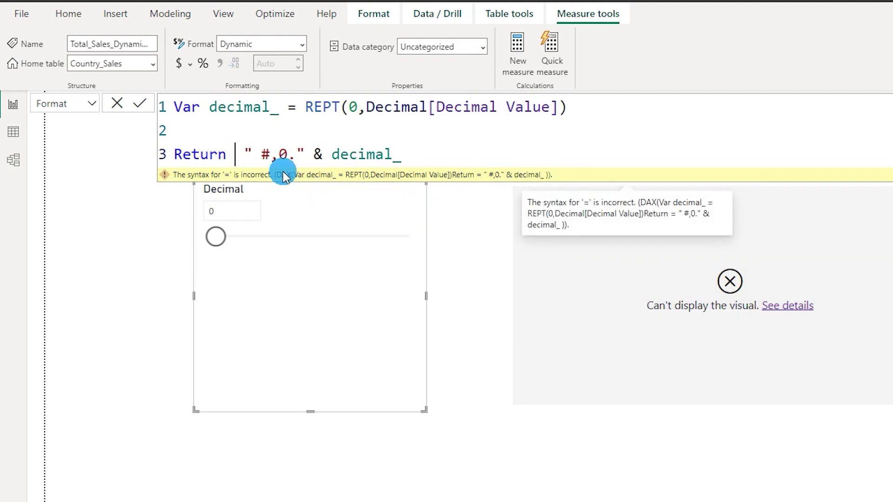
pyautogui.press('Return')
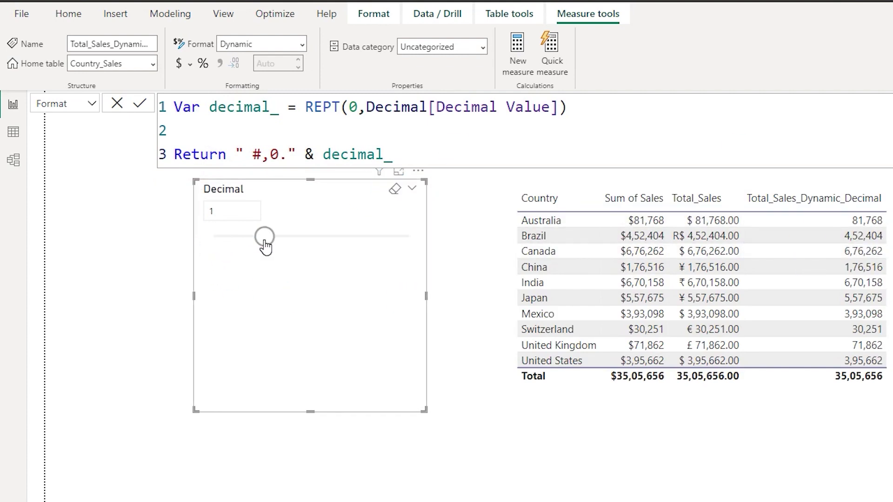
# Step: Test the Decimal slider at 1, 2, 0 and back to 1
pyautogui.click(265, 239)
pyautogui.click(282, 242)
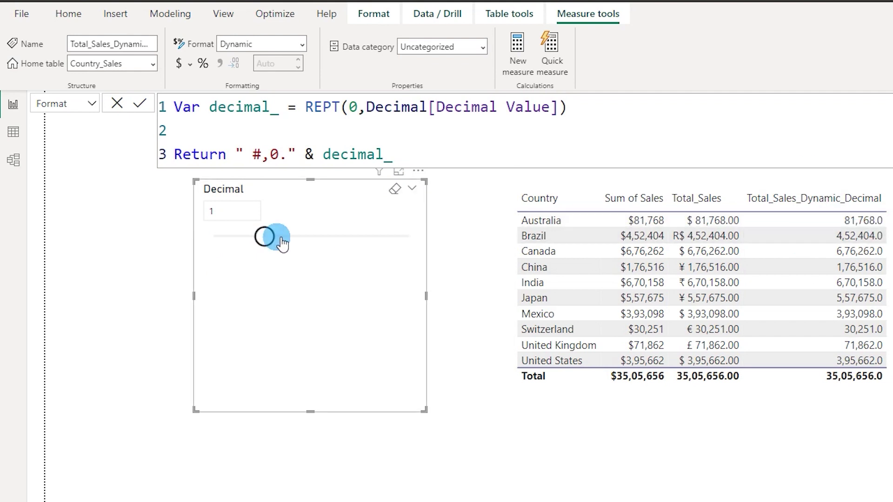
pyautogui.moveTo(263, 242); pyautogui.dragTo(316, 243)
pyautogui.click(326, 243)
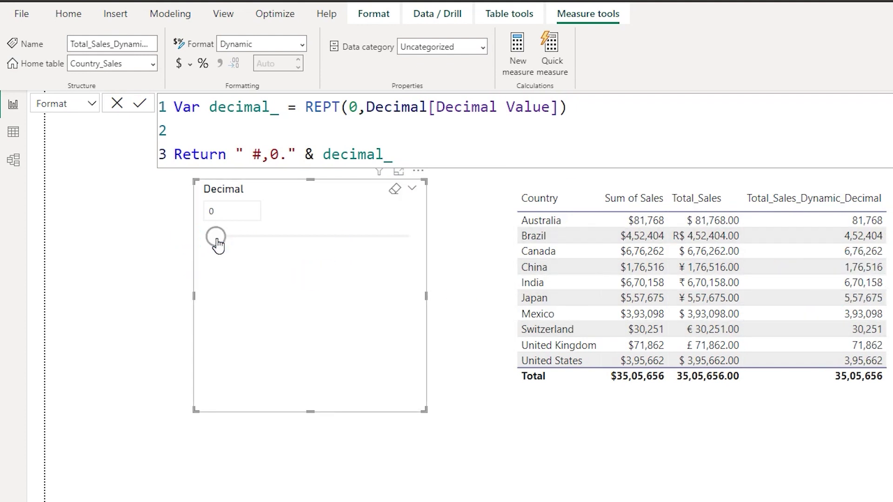
pyautogui.moveTo(281, 245); pyautogui.dragTo(285, 244)
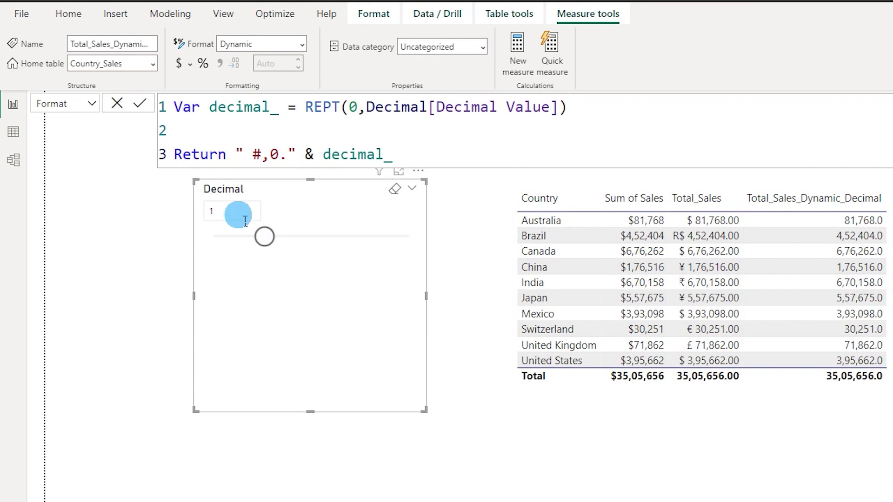
pyautogui.click(289, 238)
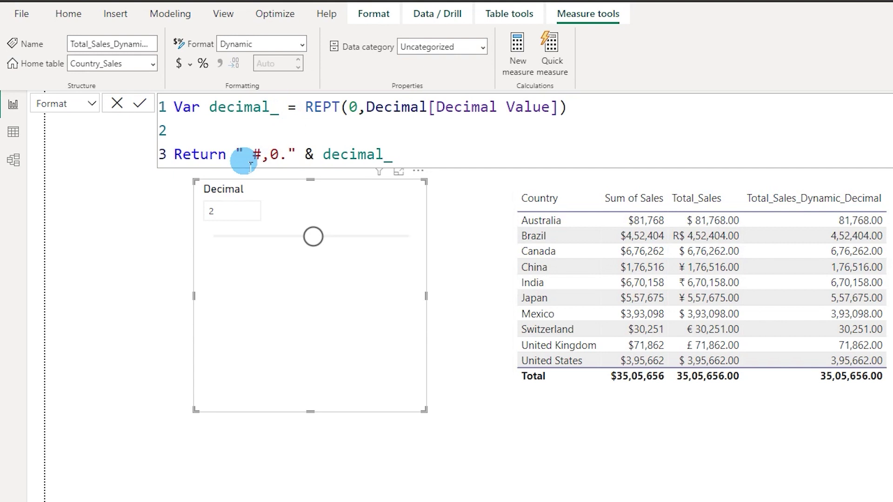
# Step: Make the format return SELECTEDVALUE('Currency'[Currency]) & " #,0." & decimal_ to show currency symbols
pyautogui.write('see')
pyautogui.press('BackSpace')
pyautogui.write('l')
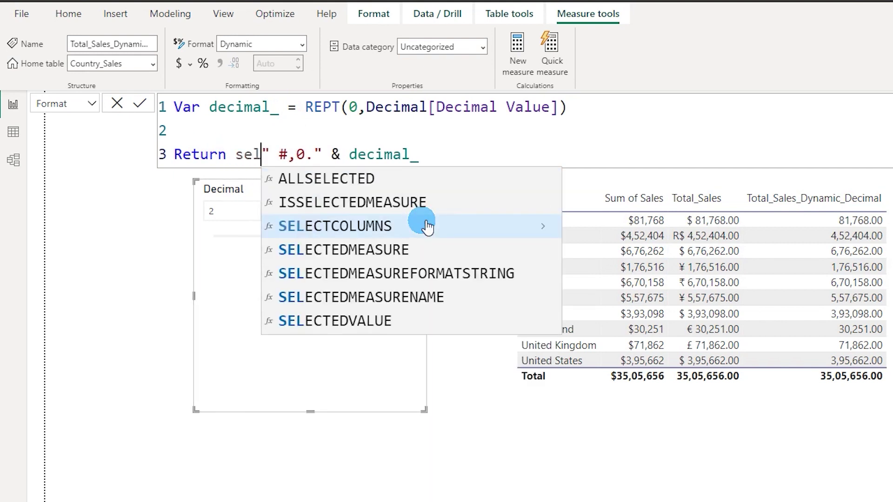
pyautogui.press('Down')
pyautogui.press('Down')
pyautogui.press('Down')
pyautogui.press('Down')
pyautogui.press('Tab')
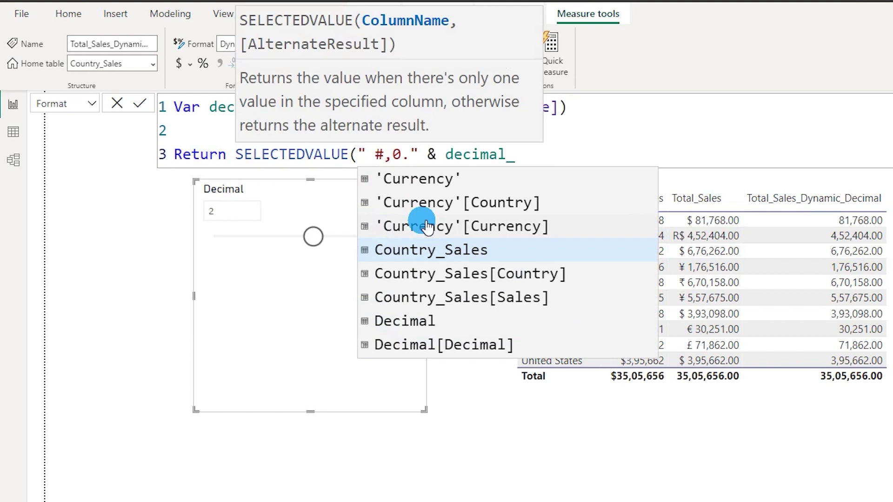
pyautogui.write('curr')
pyautogui.press('Down')
pyautogui.press('Up')
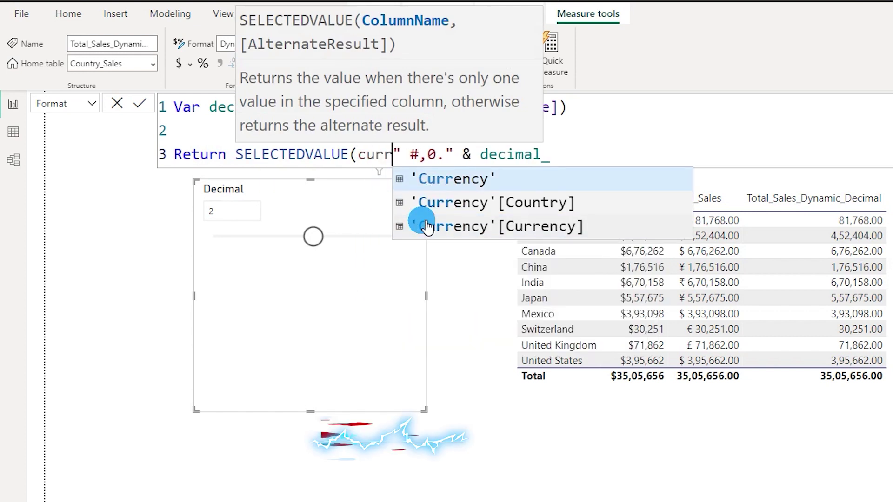
pyautogui.click(421, 219)
pyautogui.write(')')
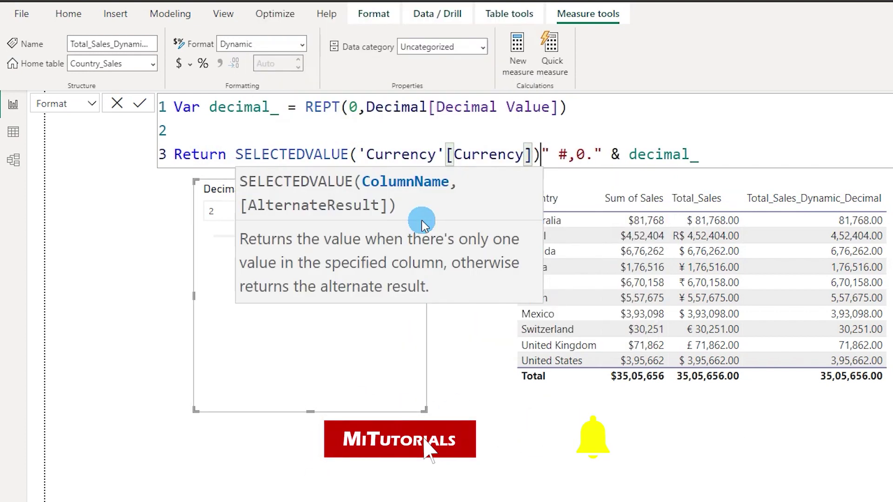
pyautogui.write(' &')
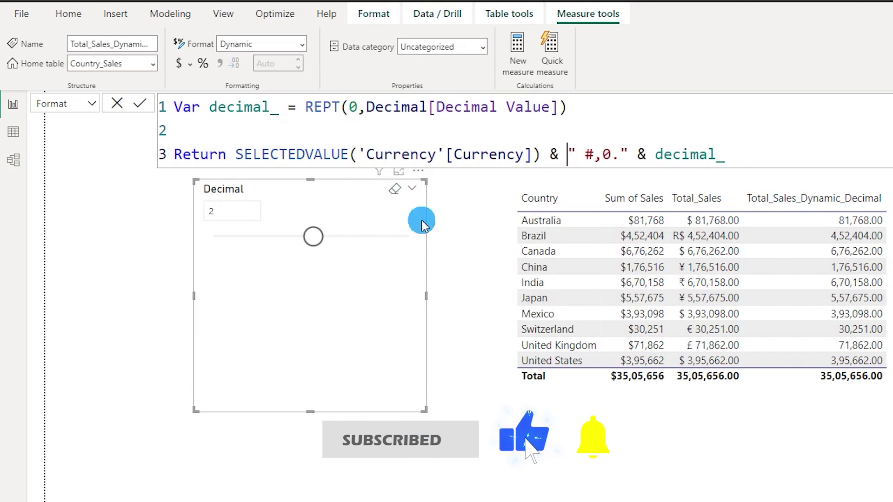
pyautogui.click(421, 225)
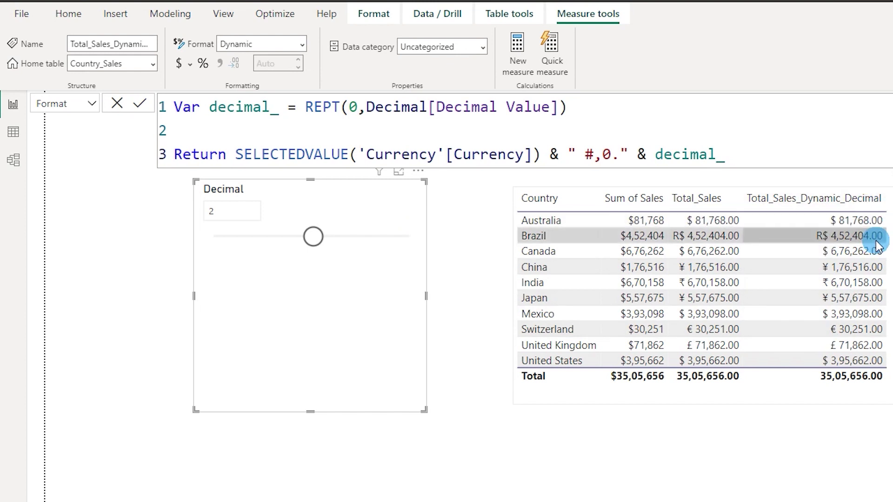
# Step: Test the Decimal slicer up to its maximum of 4, then select the table
pyautogui.moveTo(258, 244); pyautogui.dragTo(251, 244)
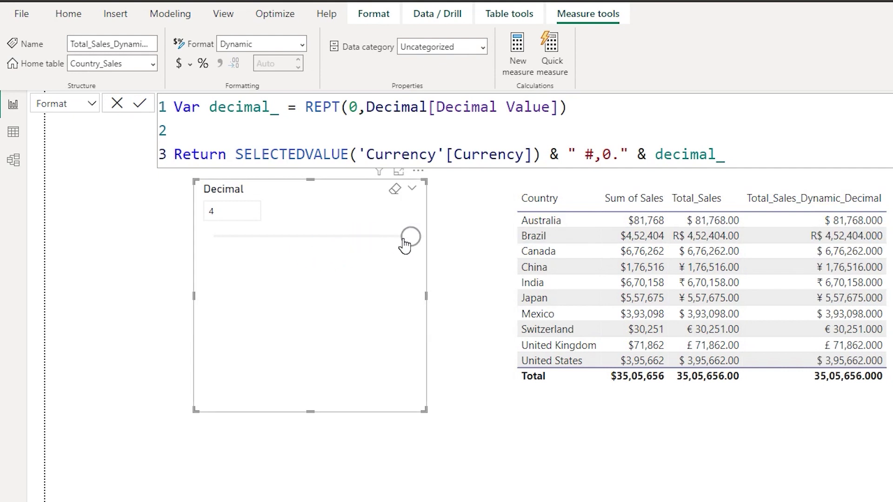
pyautogui.click(407, 238)
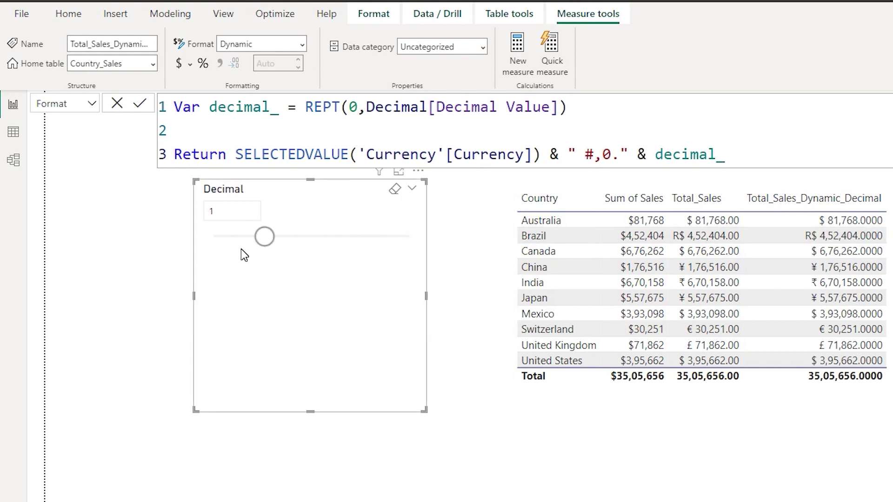
pyautogui.click(676, 396)
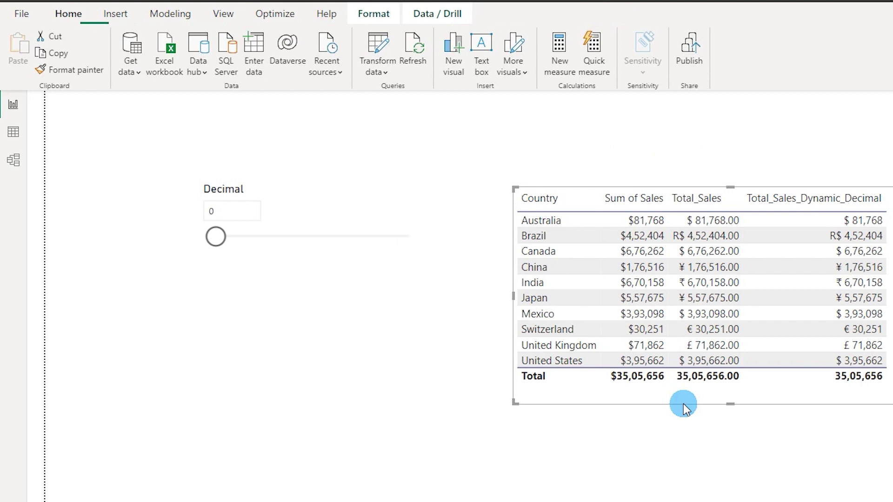